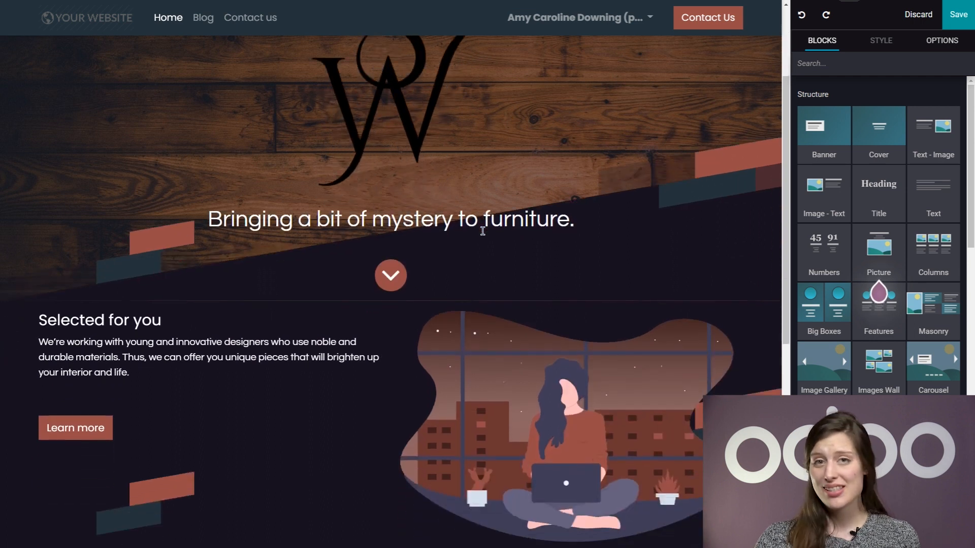
# Give the Image - Text block with the "Section Subtitle" heading a Wavy 04 background shape.
pyautogui.scroll(-5, 482, 233)
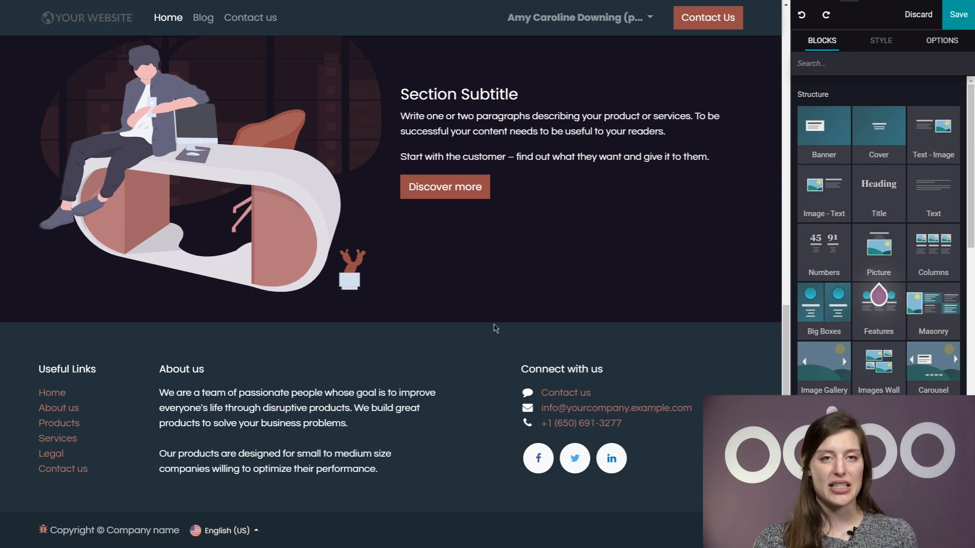
pyautogui.scroll(7, 479, 345)
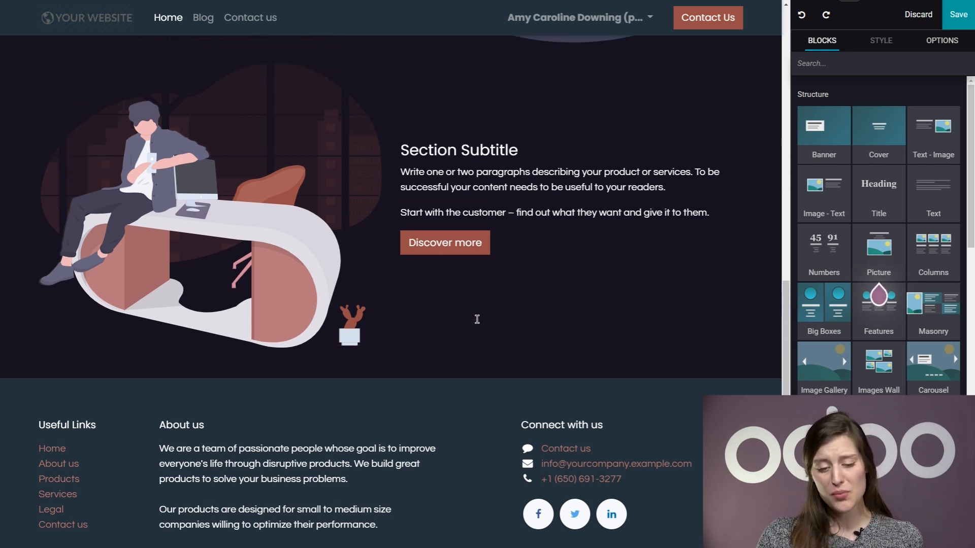
pyautogui.scroll(-7, 478, 351)
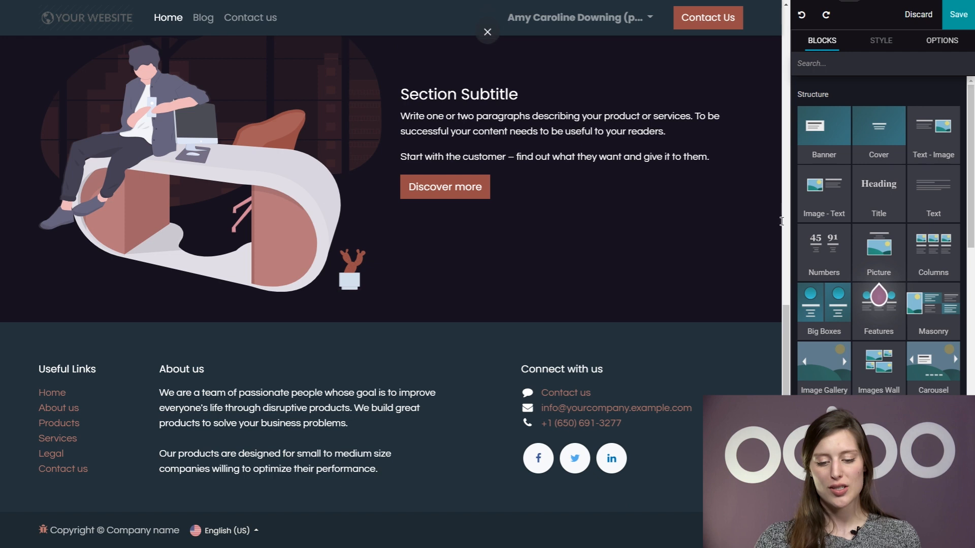
pyautogui.scroll(2, 385, 227)
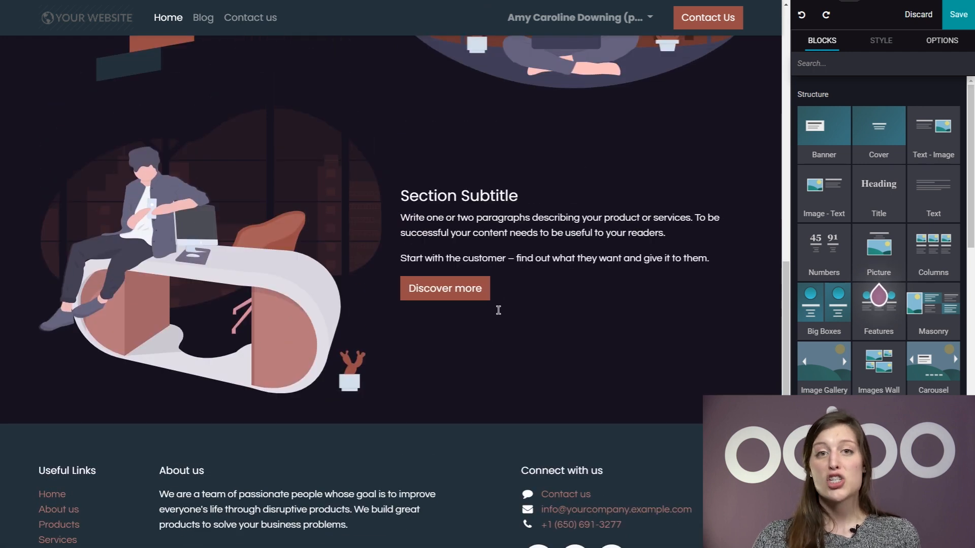
pyautogui.scroll(-1, 507, 328)
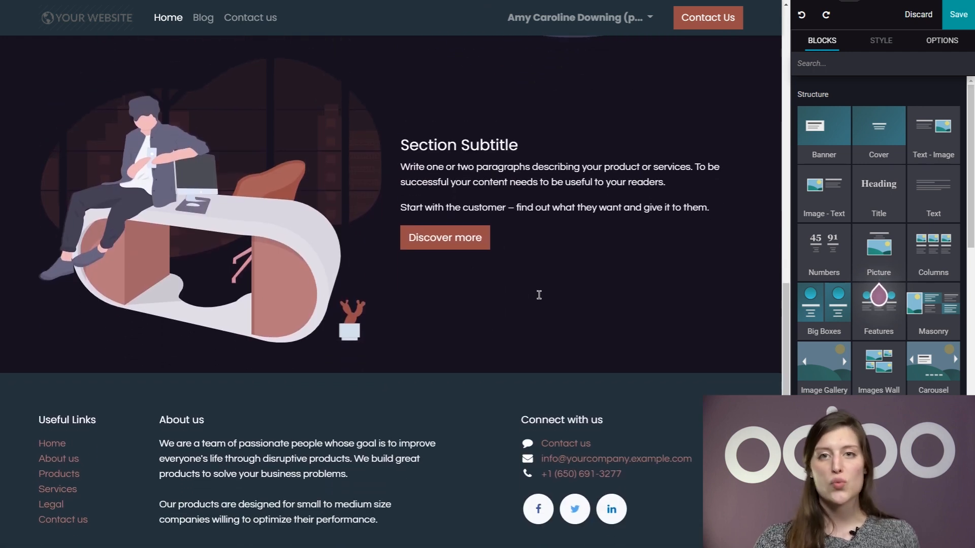
pyautogui.click(572, 293)
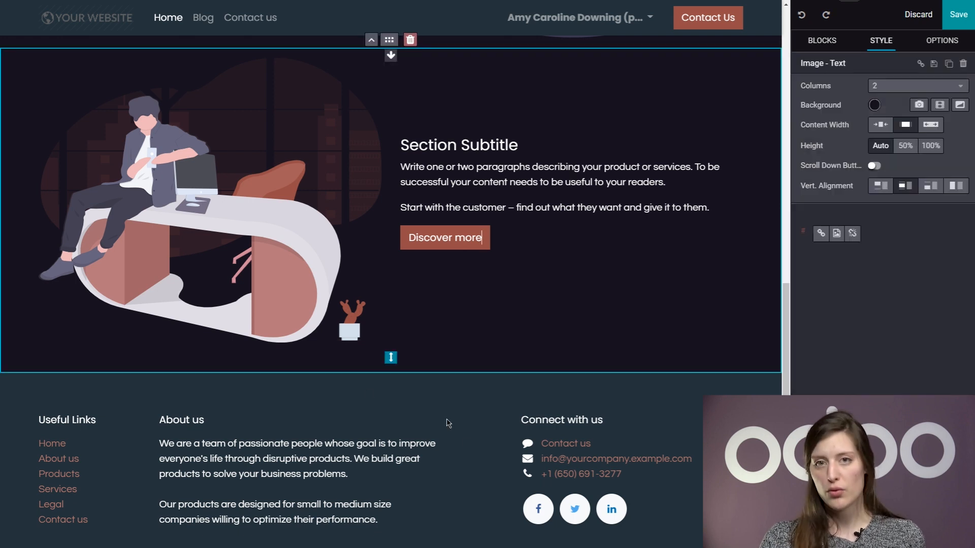
pyautogui.click(960, 105)
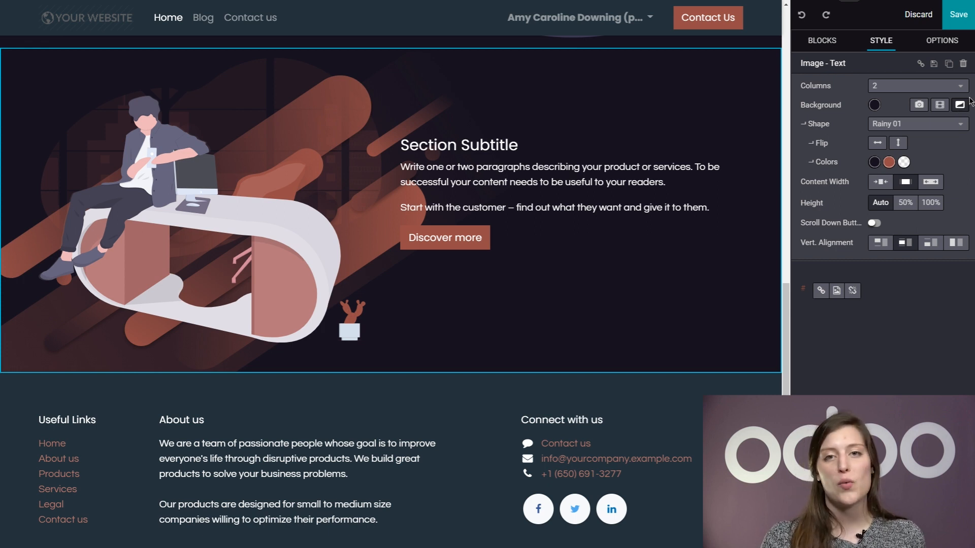
pyautogui.click(938, 125)
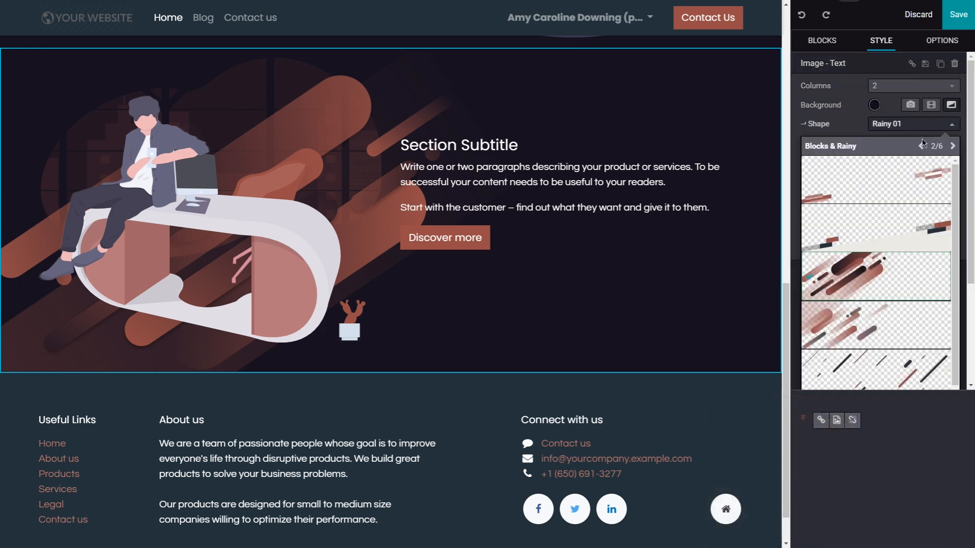
pyautogui.click(952, 146)
pyautogui.scroll(-3, 885, 284)
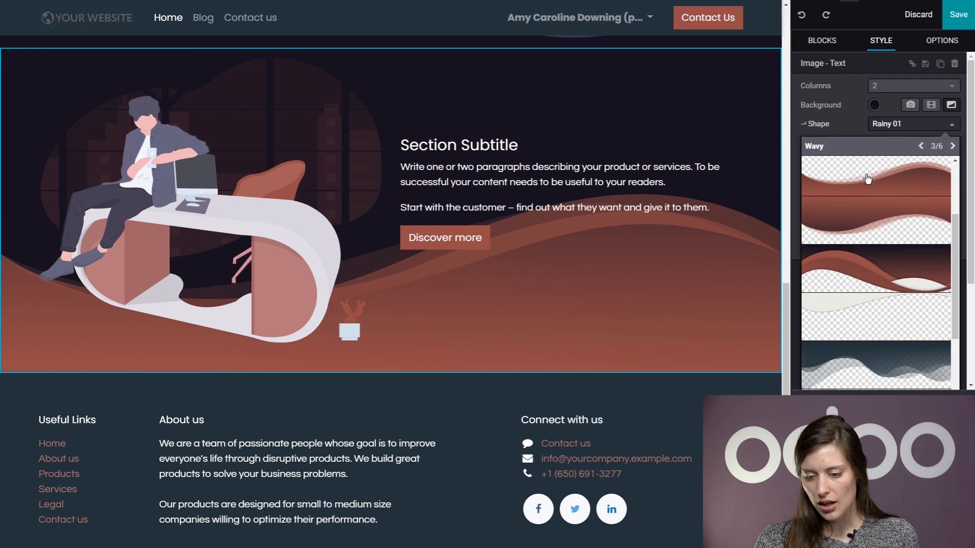
pyautogui.click(868, 176)
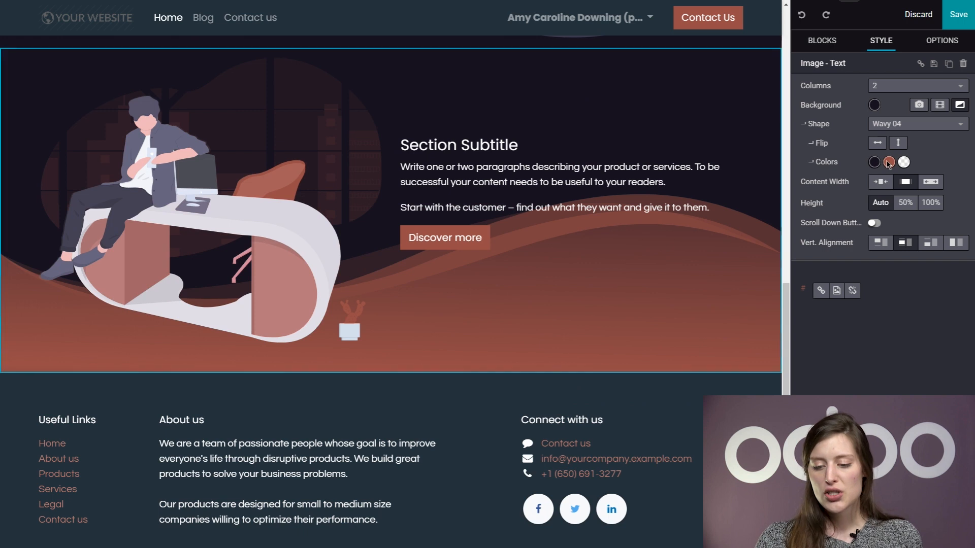
# Recolour the block's reddish-brown wave shape with the light beige theme colour and save the page.
pyautogui.click(888, 162)
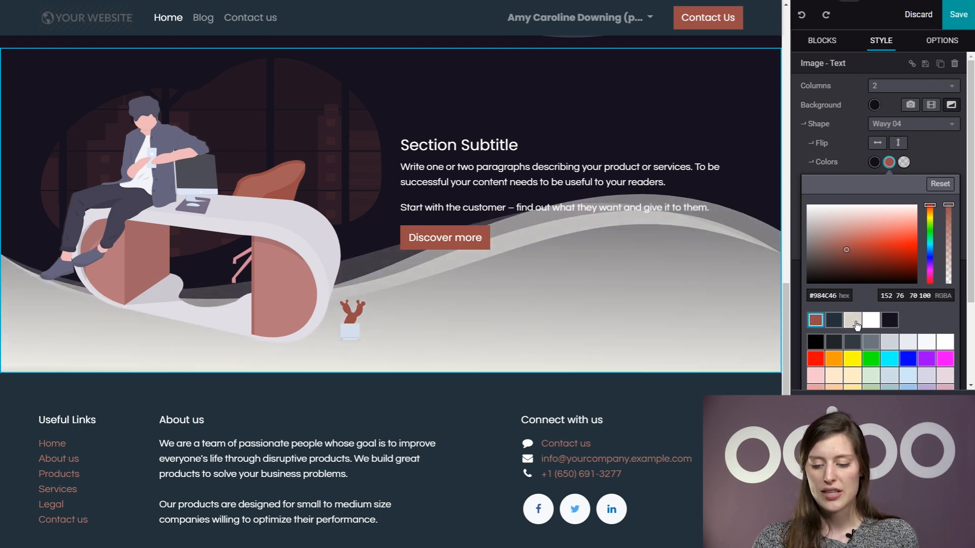
pyautogui.click(853, 320)
pyautogui.click(958, 14)
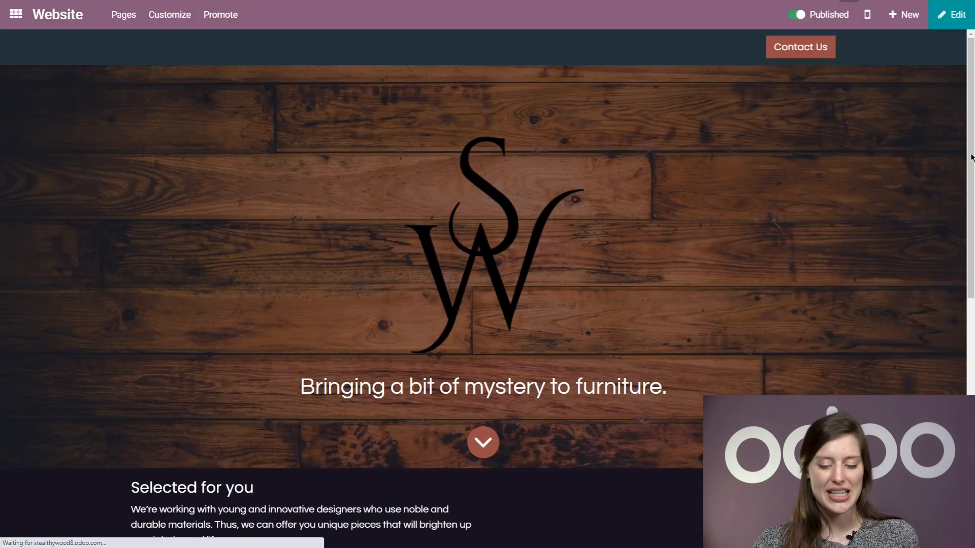
pyautogui.scroll(-5, 670, 271)
pyautogui.scroll(-5, 655, 276)
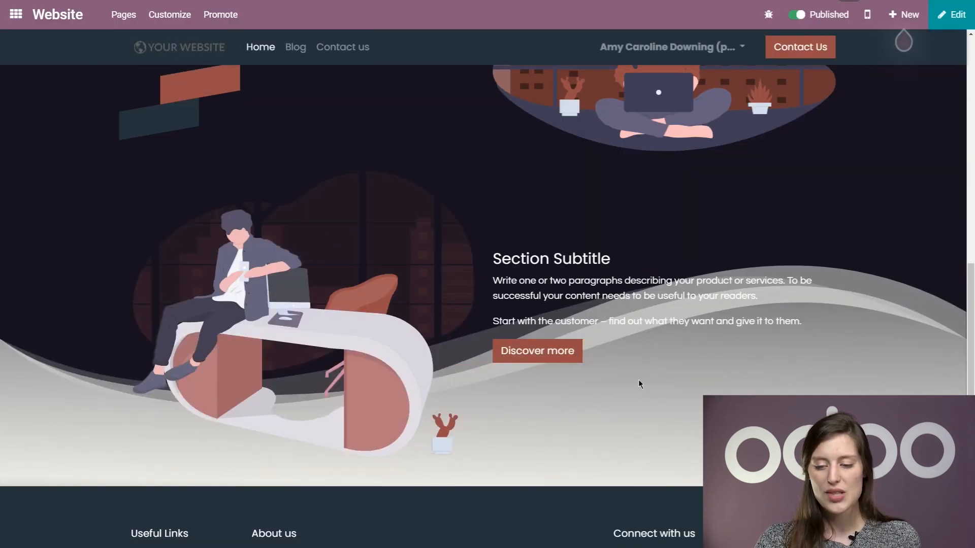
pyautogui.scroll(2, 833, 249)
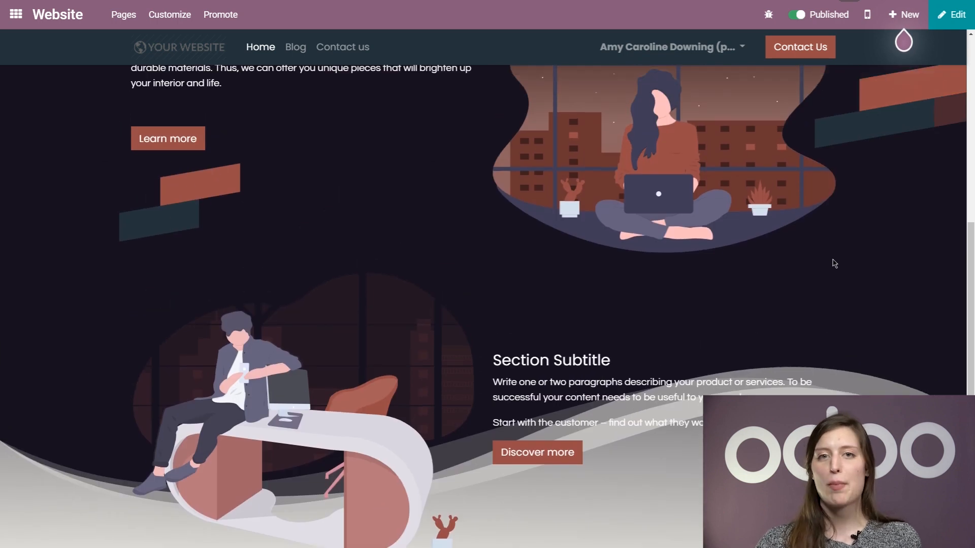
# Reopen the page for editing and switch the footer to the template with four link columns and one block, accepting the page reload.
pyautogui.click(945, 19)
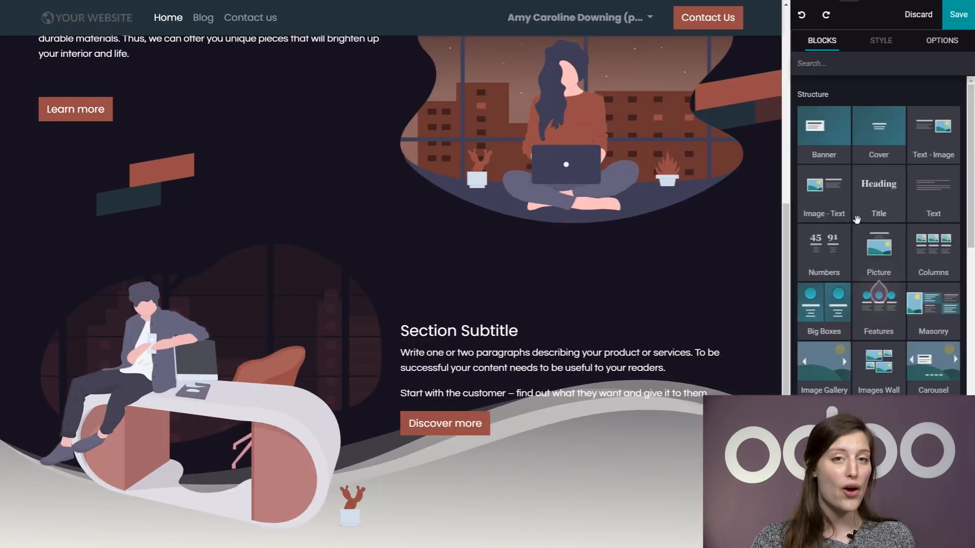
pyautogui.scroll(-5, 562, 217)
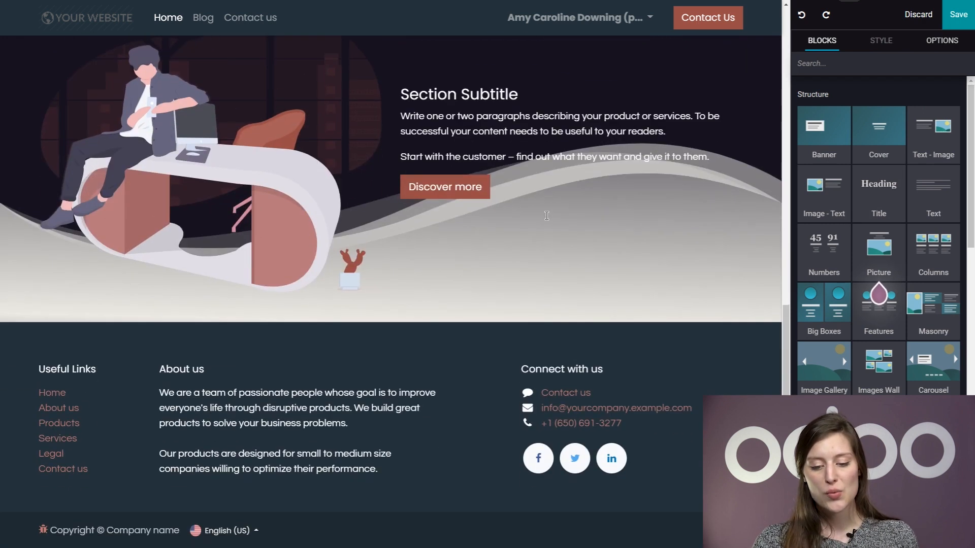
pyautogui.click(19, 346)
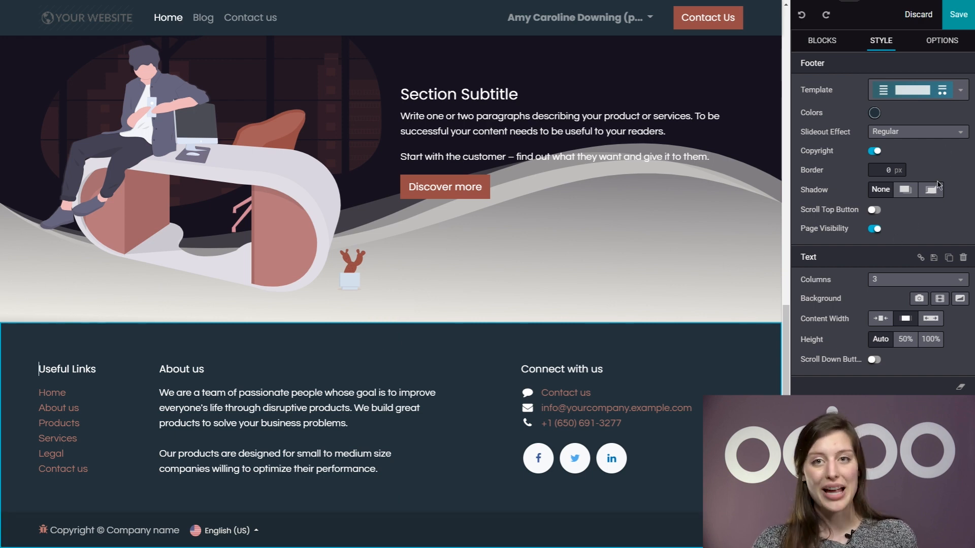
pyautogui.click(928, 92)
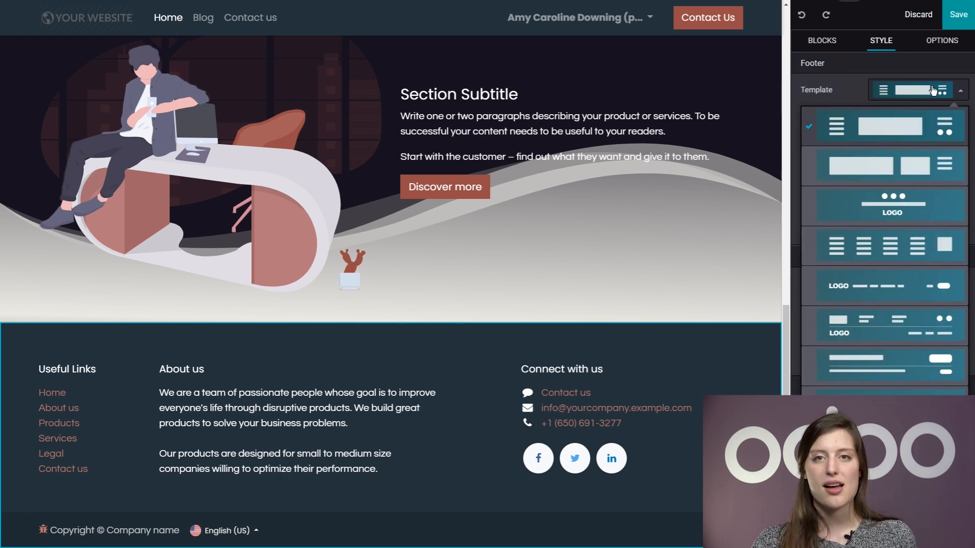
pyautogui.click(933, 90)
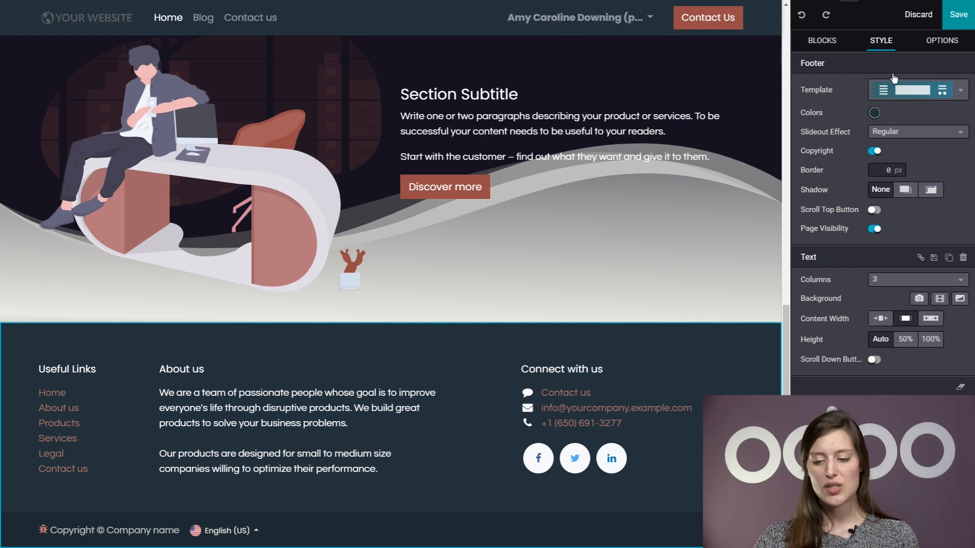
pyautogui.click(902, 91)
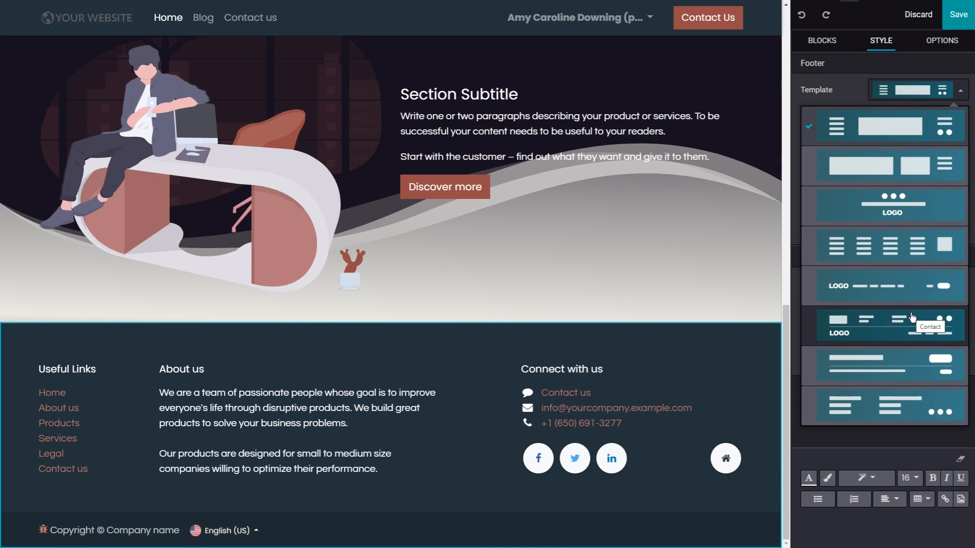
pyautogui.click(871, 252)
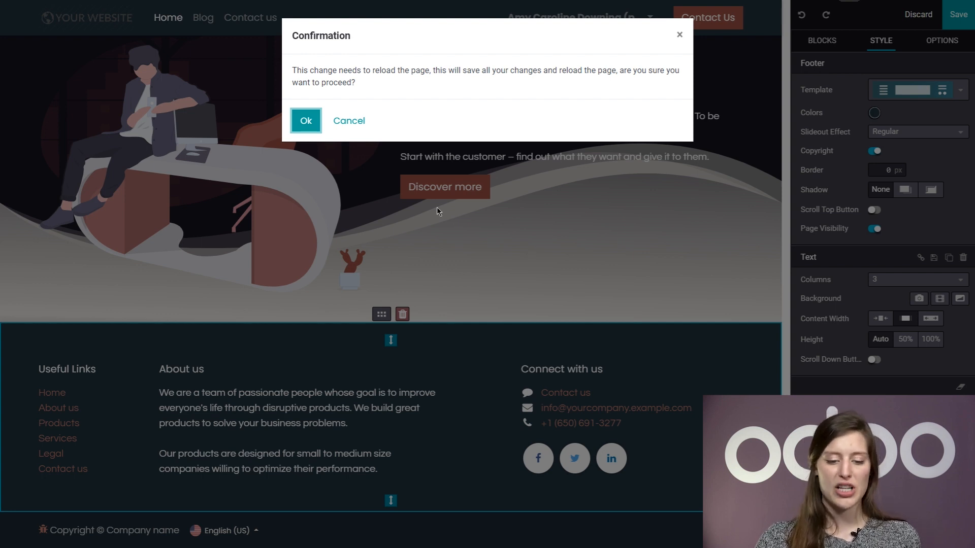
pyautogui.click(305, 121)
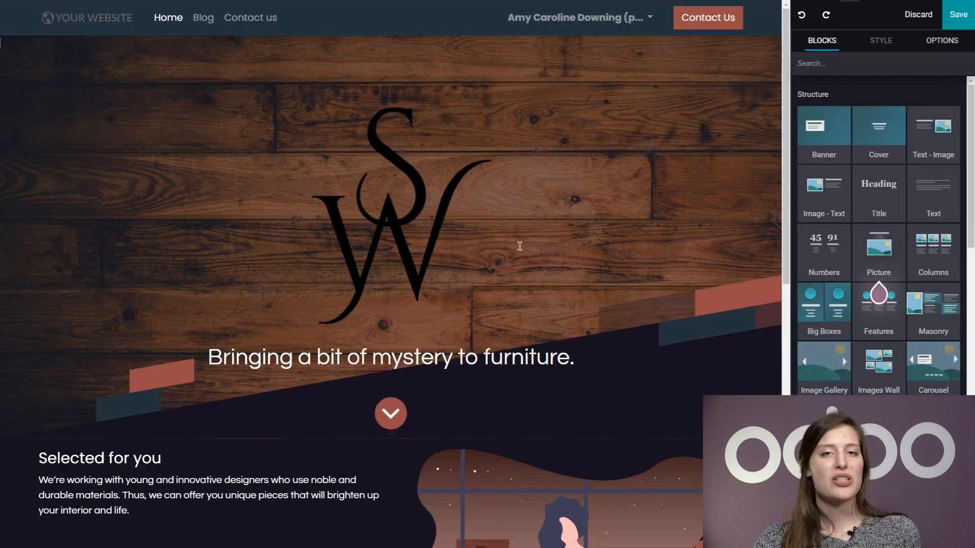
# Add a background shape to the footer's five-column Text block.
pyautogui.scroll(-7, 577, 224)
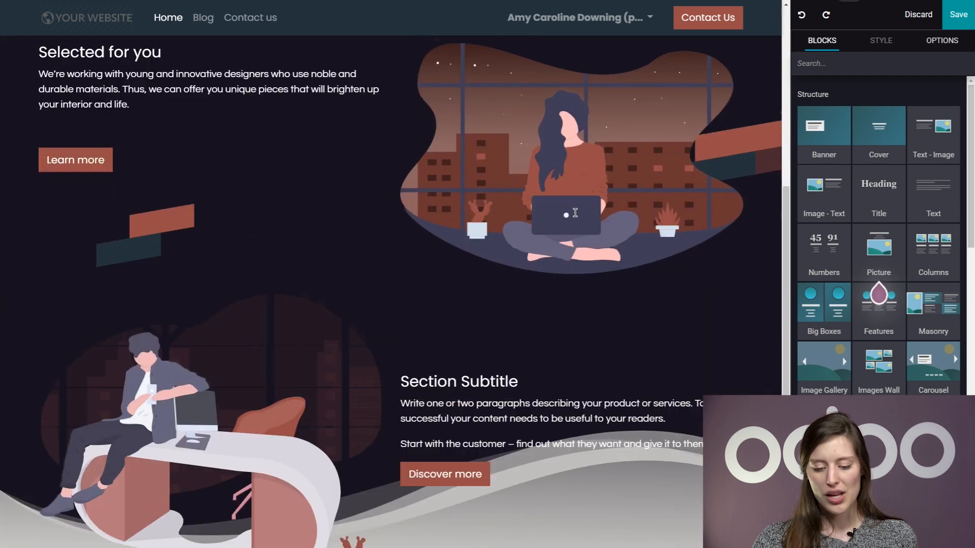
pyautogui.scroll(-4, 575, 213)
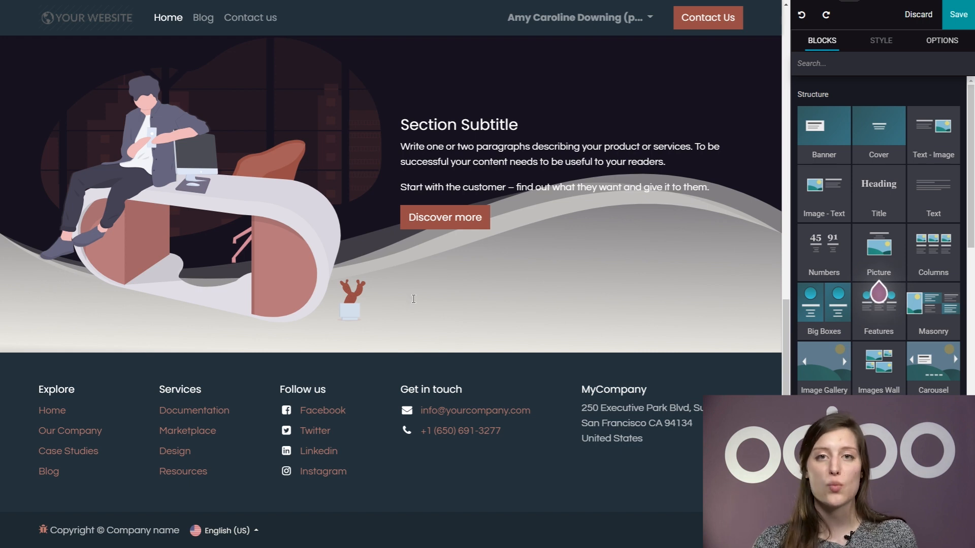
pyautogui.click(28, 370)
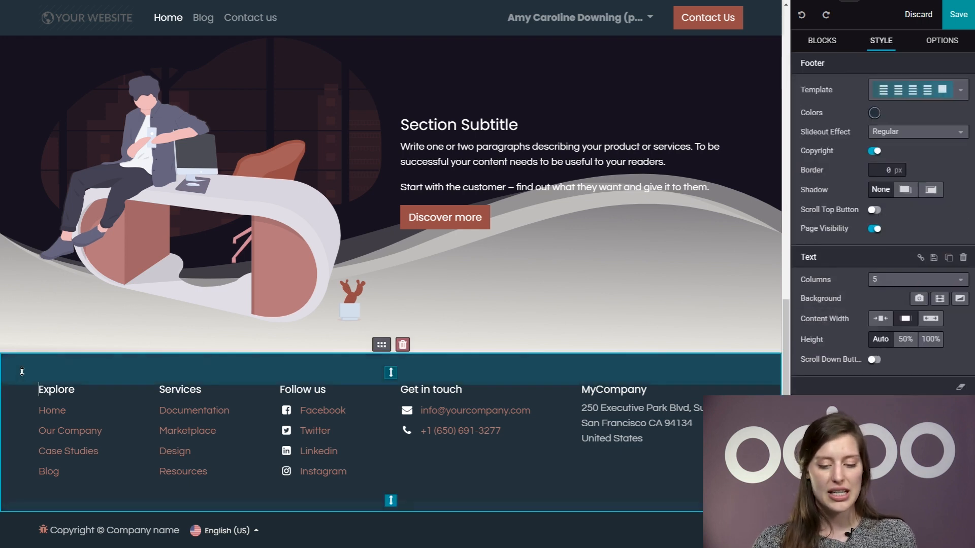
pyautogui.click(963, 306)
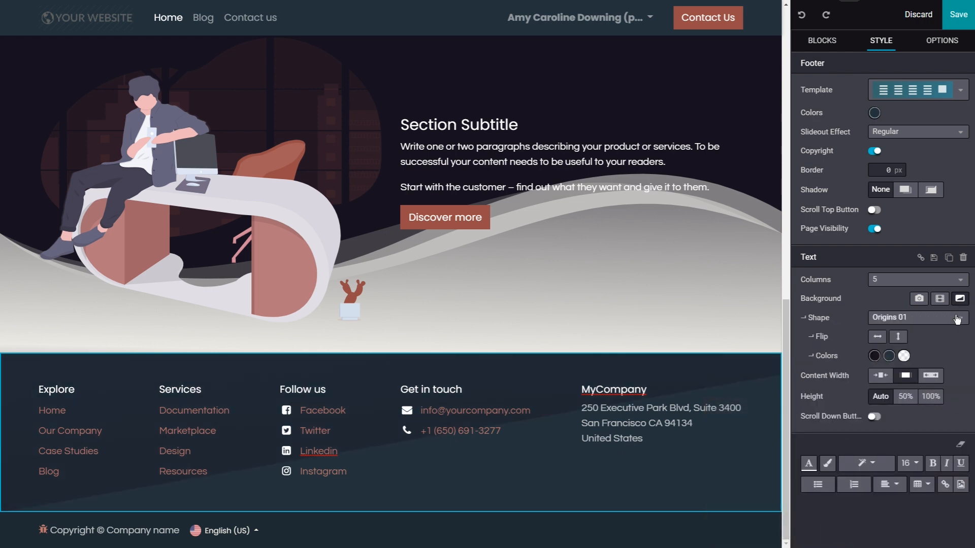
# Browse the background shape categories and change the footer's shape to Wavy 15.
pyautogui.click(957, 319)
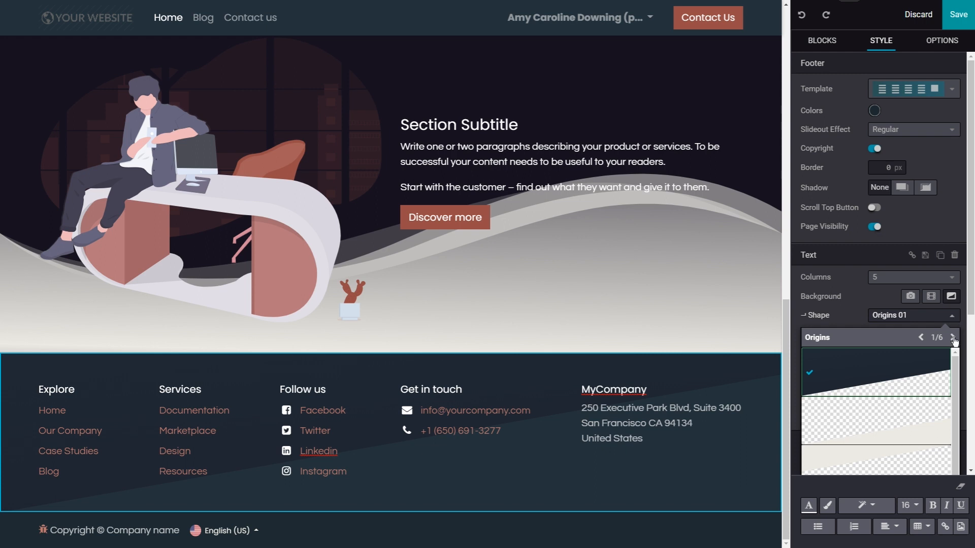
pyautogui.scroll(-2, 909, 381)
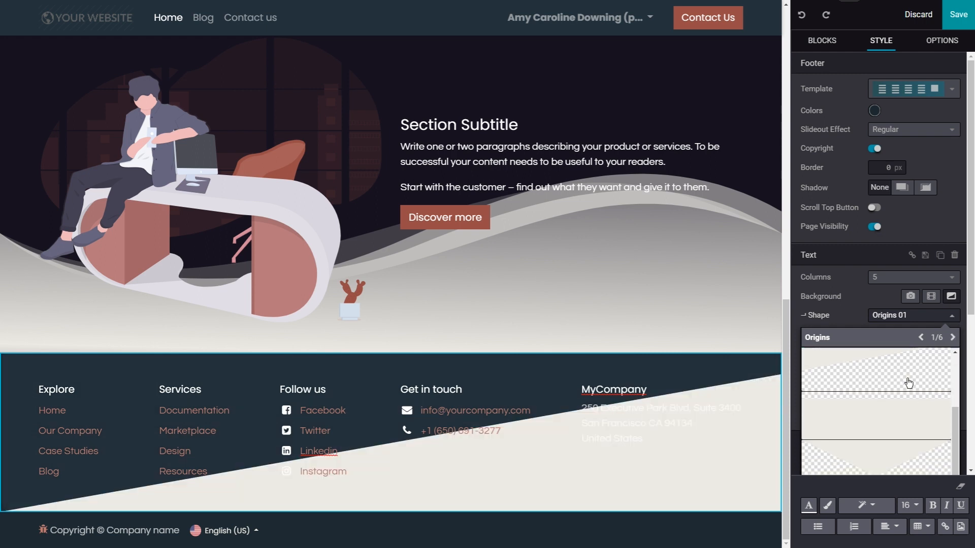
pyautogui.click(953, 339)
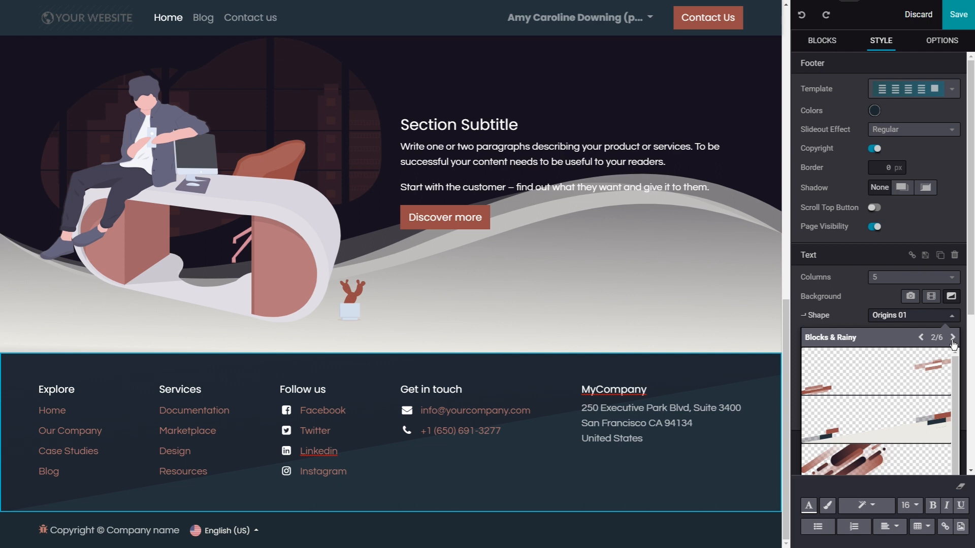
pyautogui.click(952, 339)
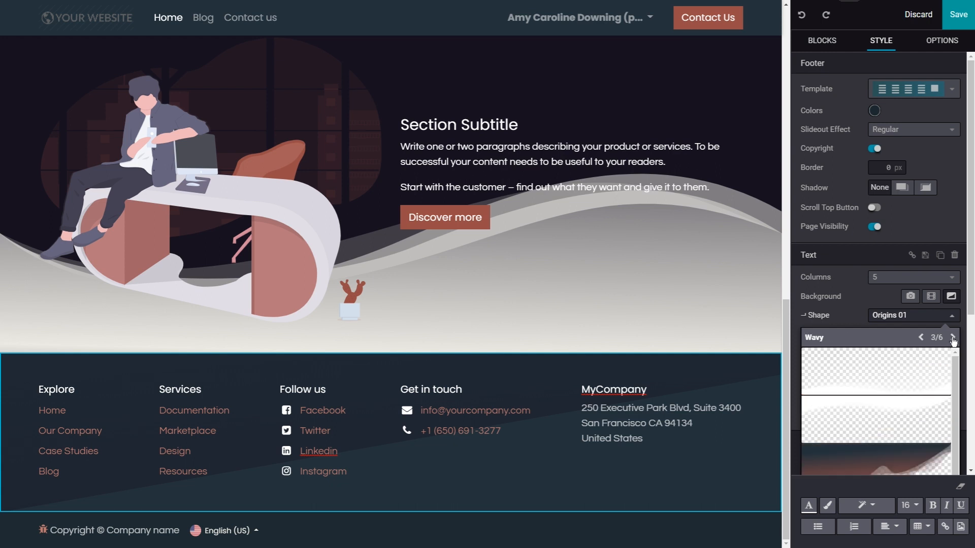
pyautogui.click(953, 339)
pyautogui.click(953, 339)
pyautogui.click(953, 339)
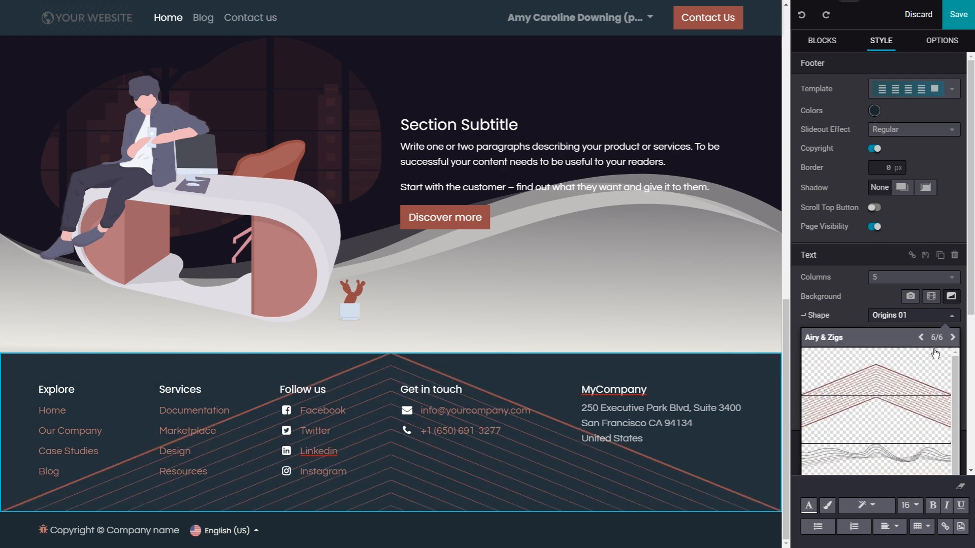
pyautogui.click(921, 339)
pyautogui.click(921, 339)
pyautogui.click(920, 339)
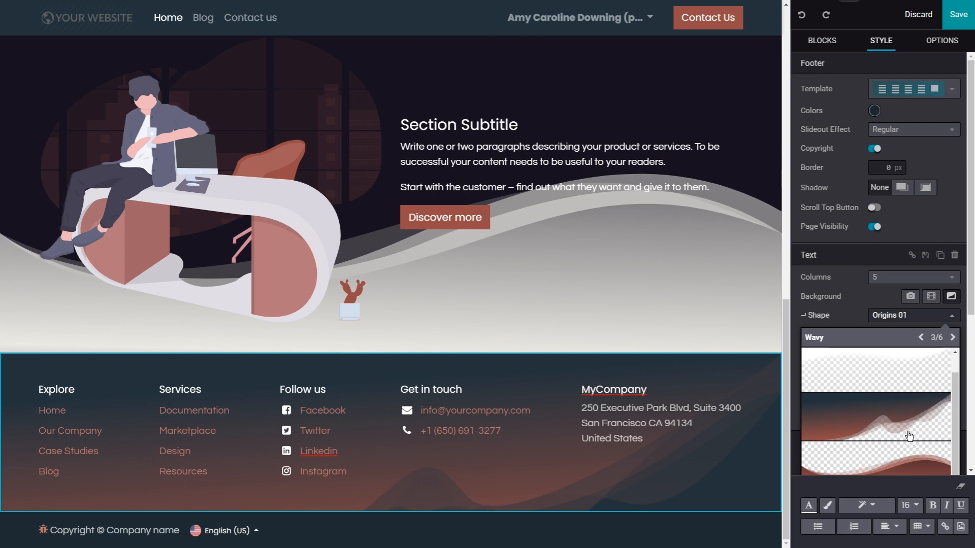
pyautogui.scroll(-3, 885, 406)
pyautogui.scroll(3, 888, 392)
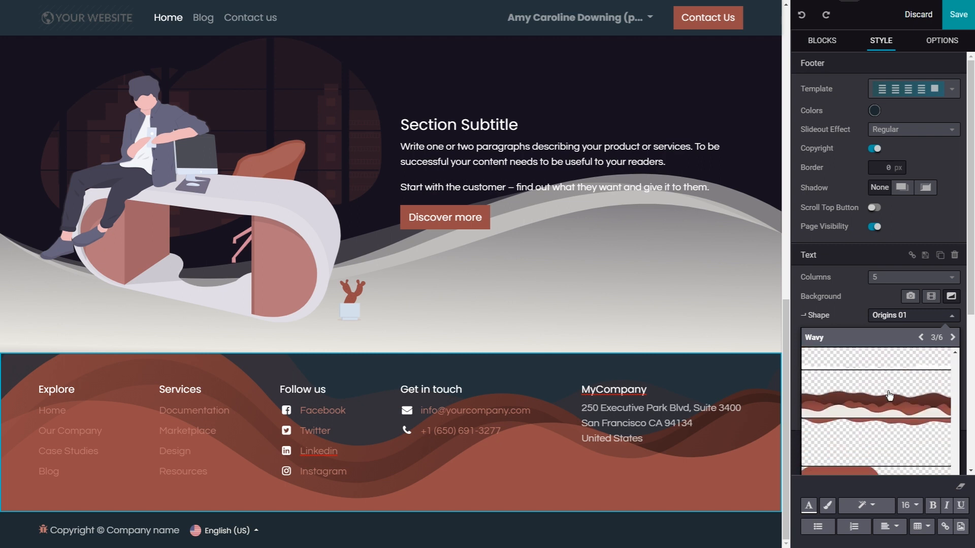
pyautogui.click(889, 434)
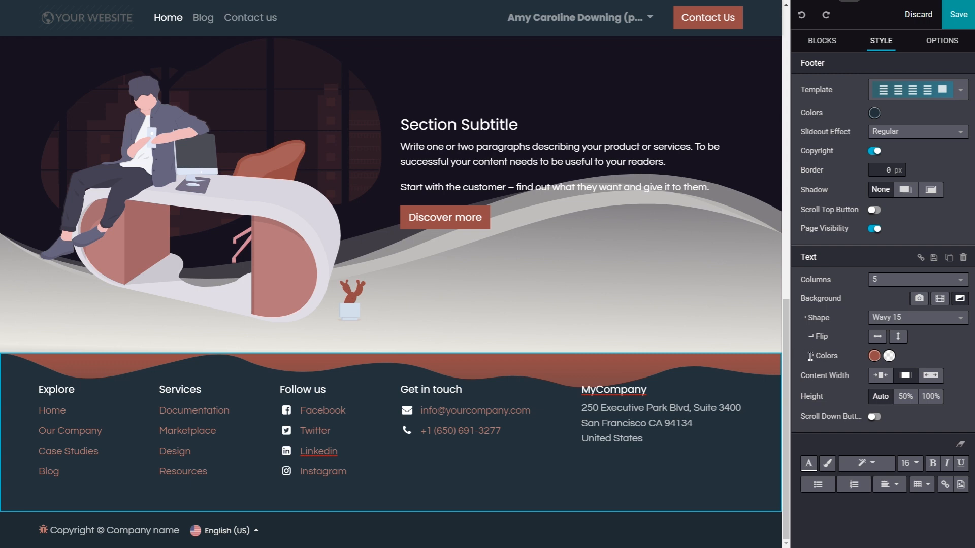
# Recolour the footer's reddish-brown Wavy 15 shape with the light beige theme colour and save the page.
pyautogui.click(874, 356)
pyautogui.scroll(-4, 875, 406)
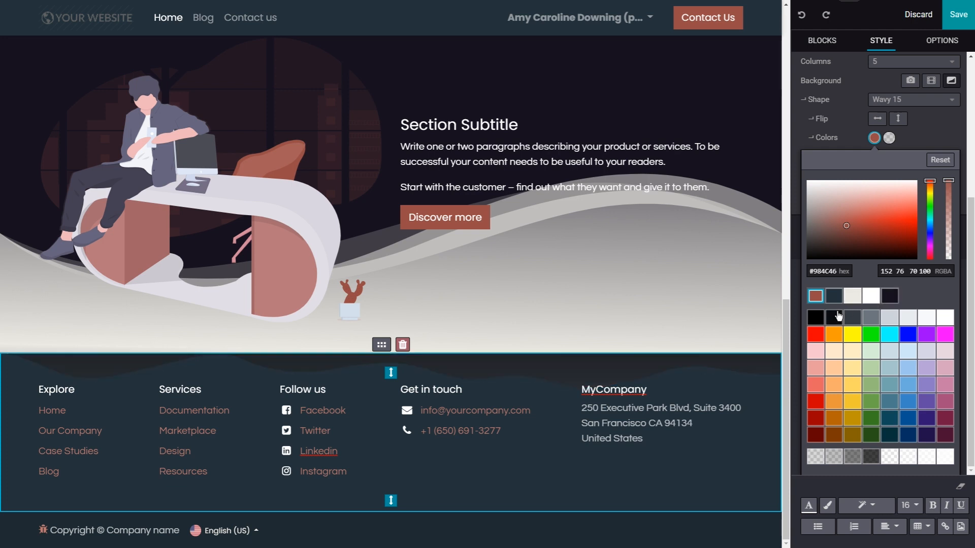
pyautogui.click(853, 297)
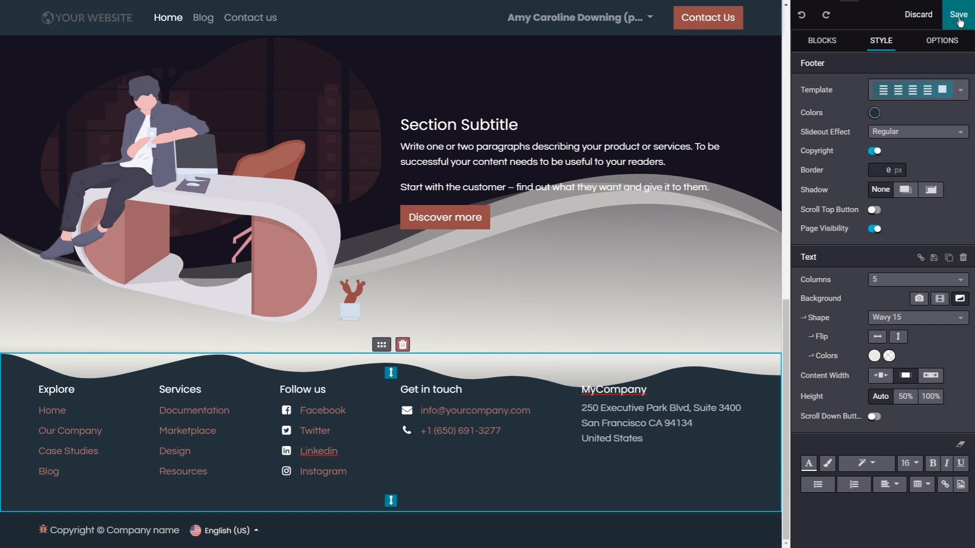
pyautogui.click(957, 21)
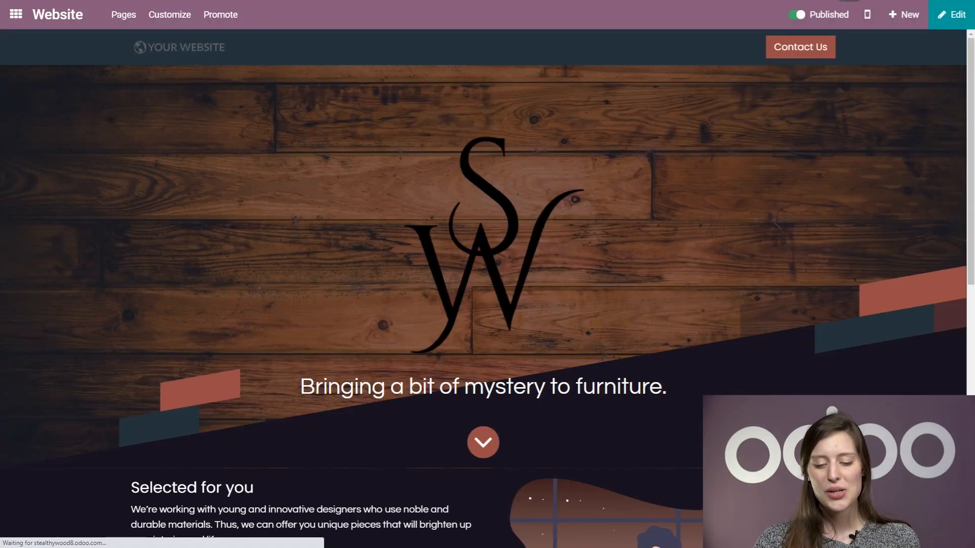
pyautogui.scroll(-15, 562, 399)
pyautogui.scroll(5, 563, 406)
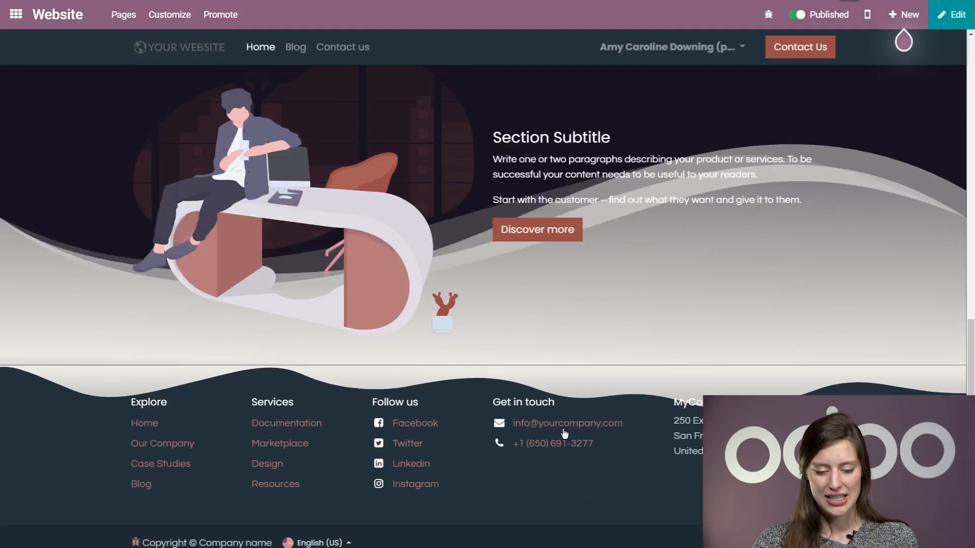
pyautogui.scroll(-4, 565, 412)
pyautogui.scroll(15, 565, 412)
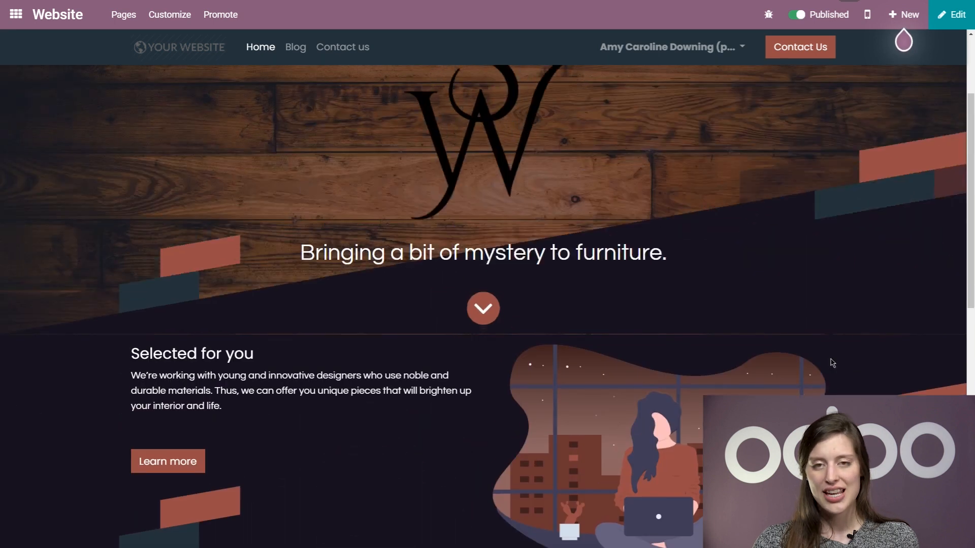
# Reopen the page for editing and set the footer's slideout effect to Slide Hover, accepting the page reload.
pyautogui.click(951, 19)
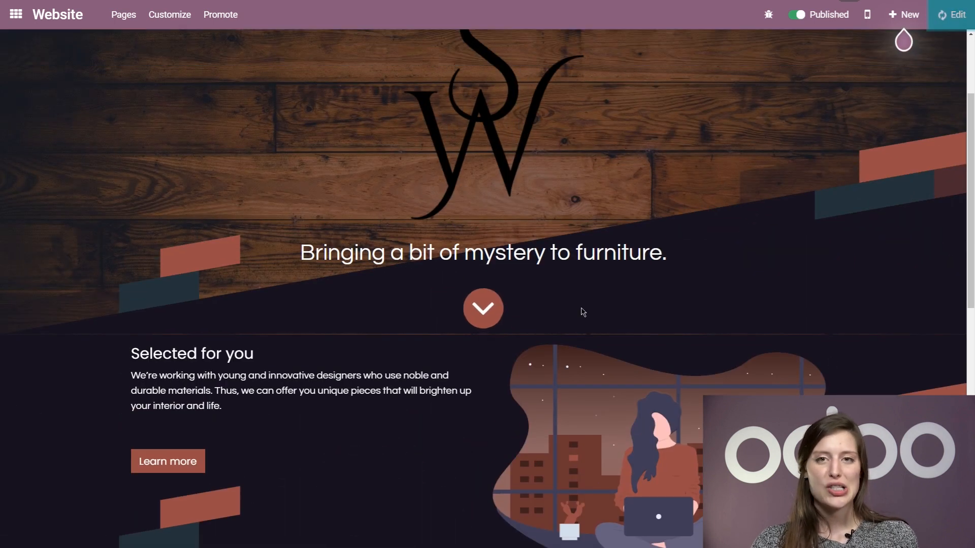
pyautogui.scroll(-15, 540, 274)
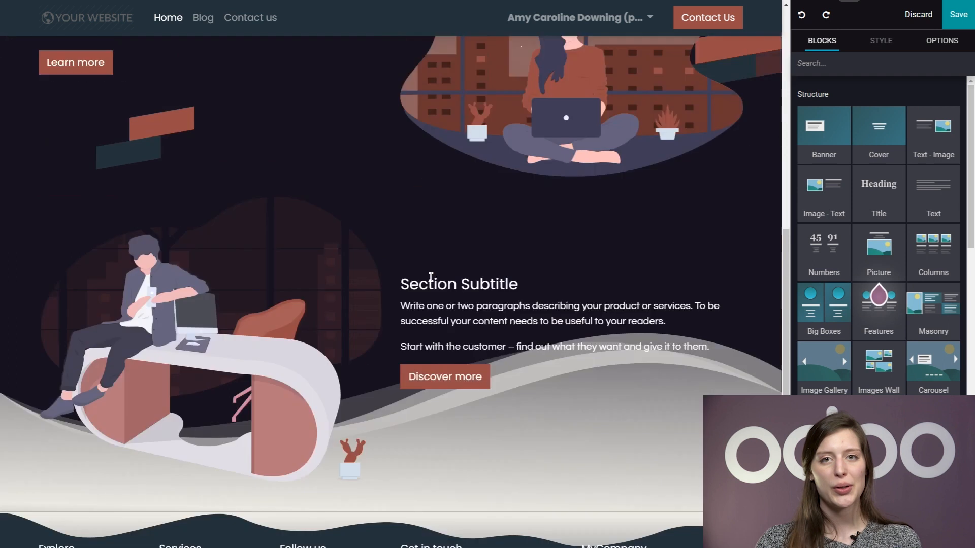
pyautogui.click(20, 386)
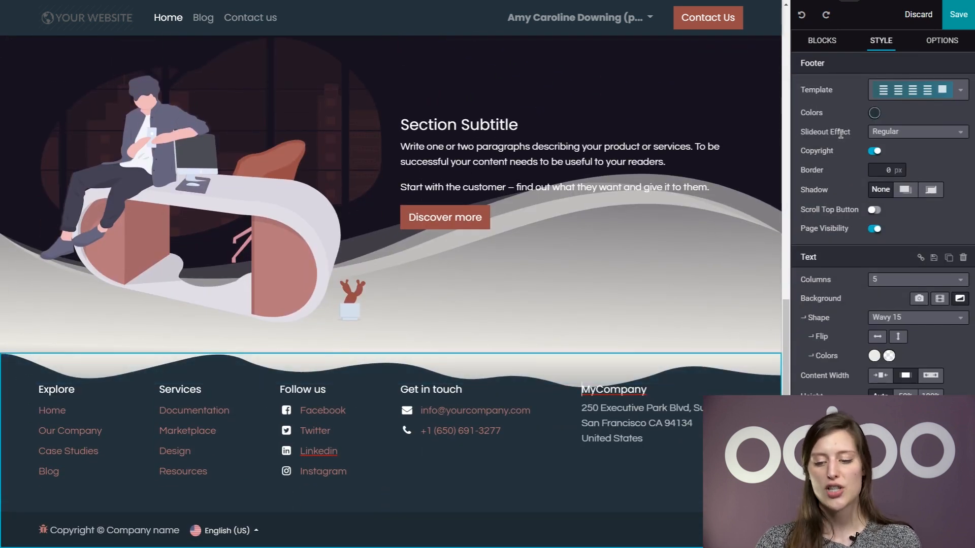
pyautogui.click(928, 135)
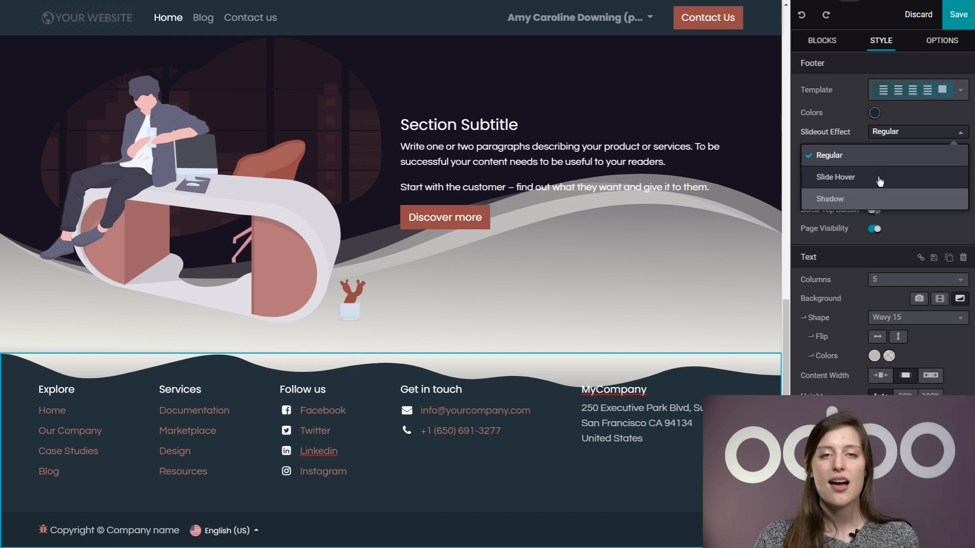
pyautogui.click(880, 179)
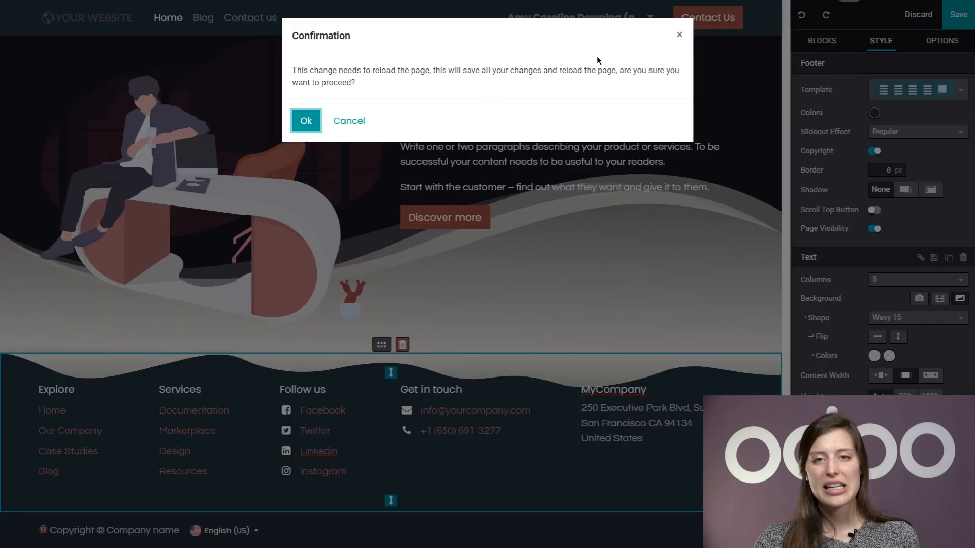
pyautogui.click(305, 122)
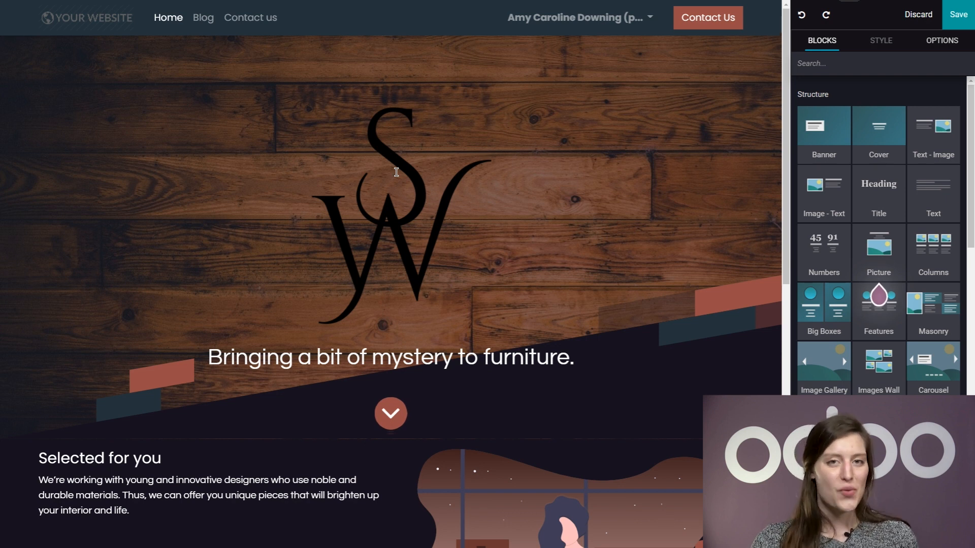
# Examine how the footer slides into view at the end of the page and inspect the footer's style options.
pyautogui.scroll(-9, 474, 153)
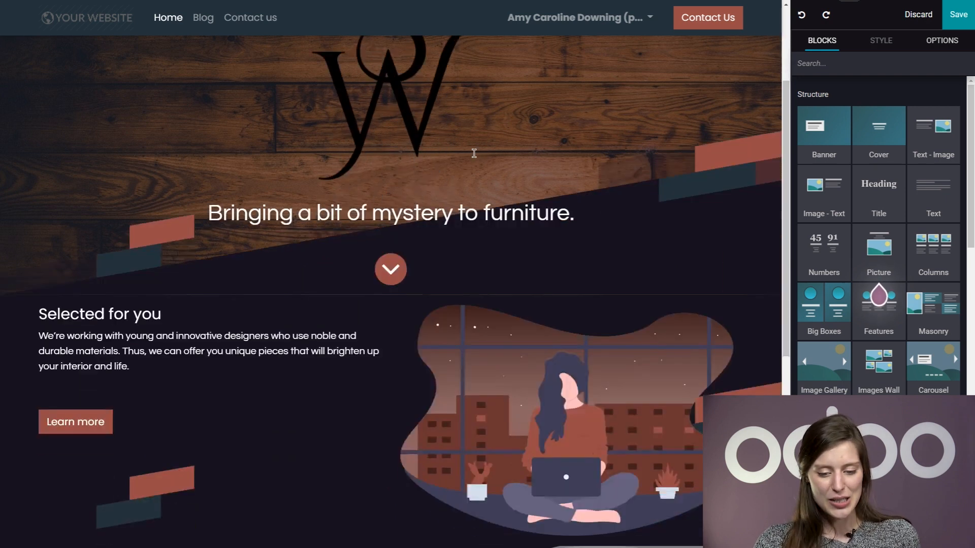
pyautogui.scroll(-4, 474, 154)
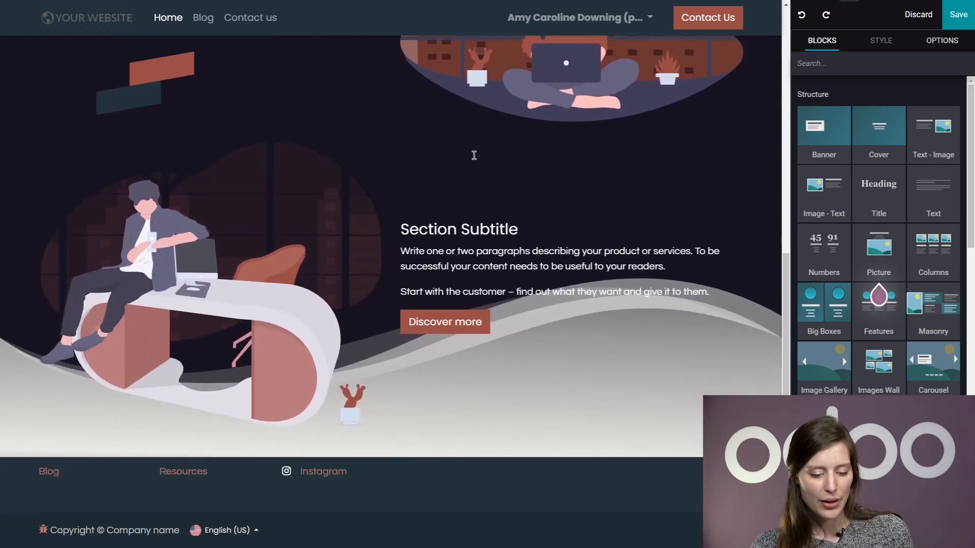
pyautogui.scroll(2, 473, 154)
pyautogui.scroll(2, 473, 155)
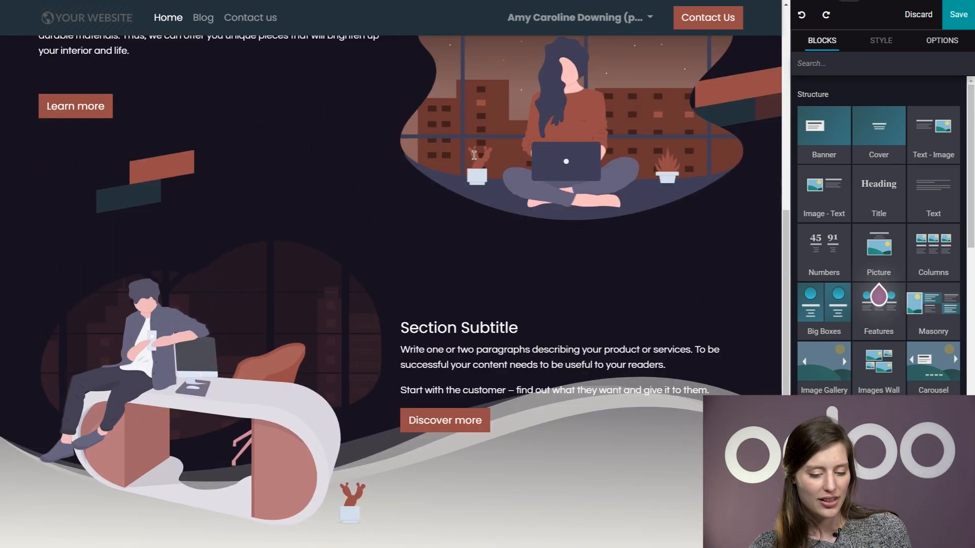
pyautogui.scroll(-4, 474, 155)
pyautogui.scroll(2, 473, 154)
pyautogui.scroll(-2, 474, 155)
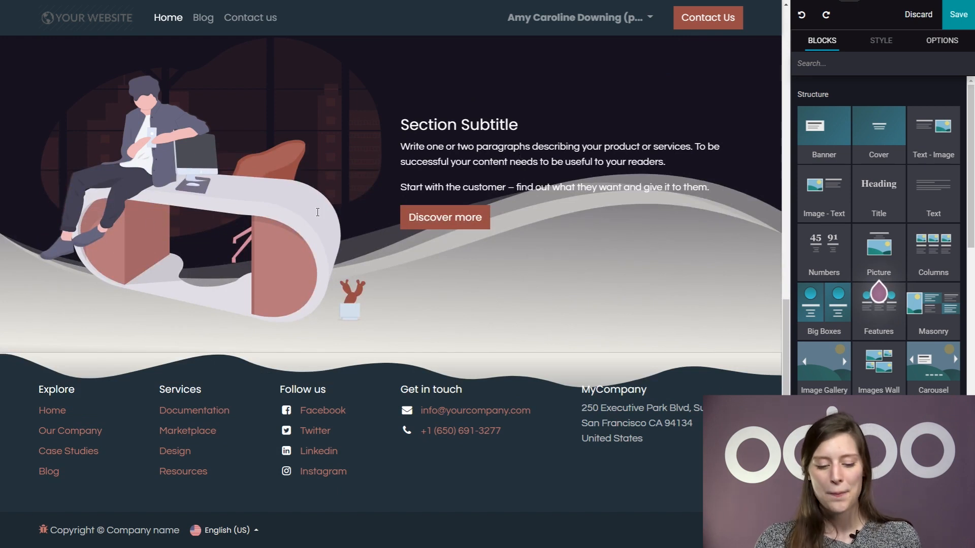
pyautogui.click(6, 375)
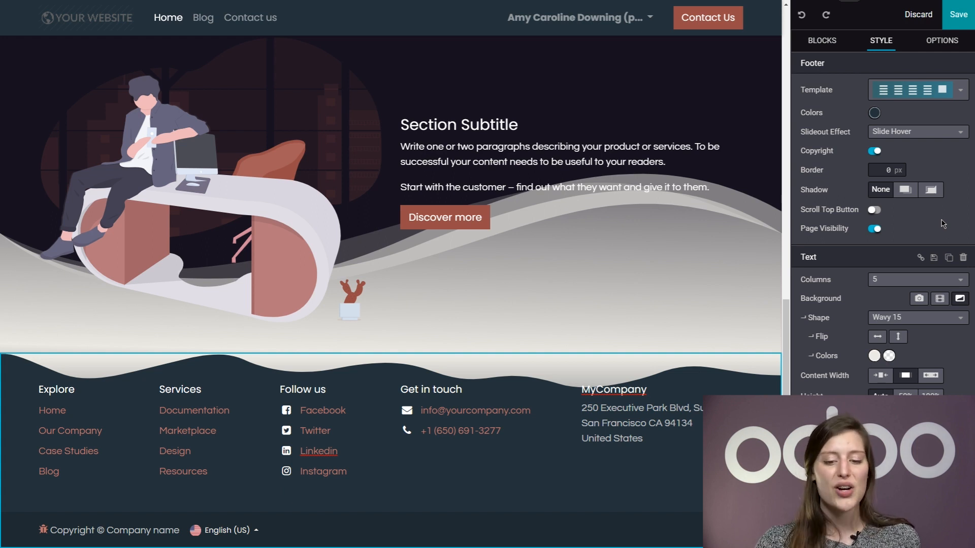
# Replace the placeholder logo in the page header with the SW logo image from the media library.
pyautogui.scroll(10, 203, 305)
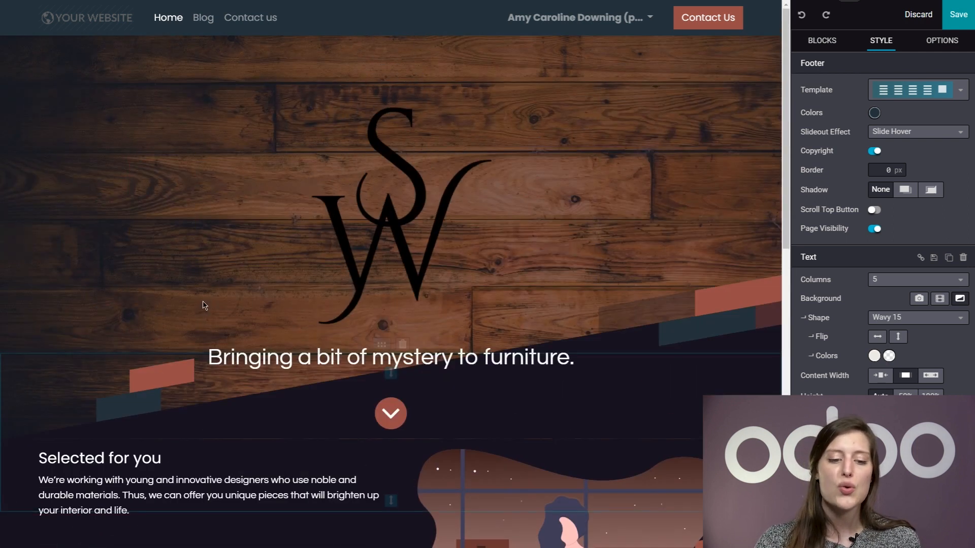
pyautogui.click(333, 29)
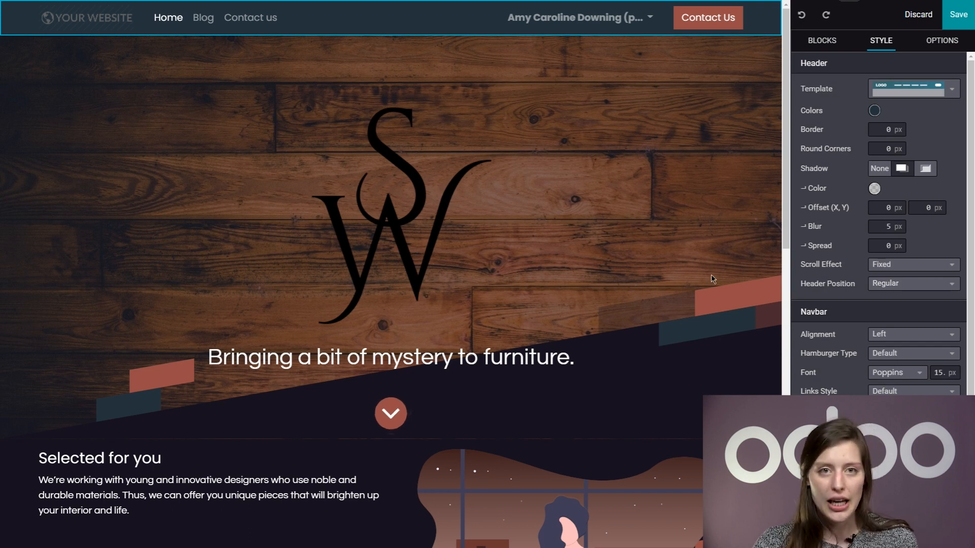
pyautogui.doubleClick(87, 22)
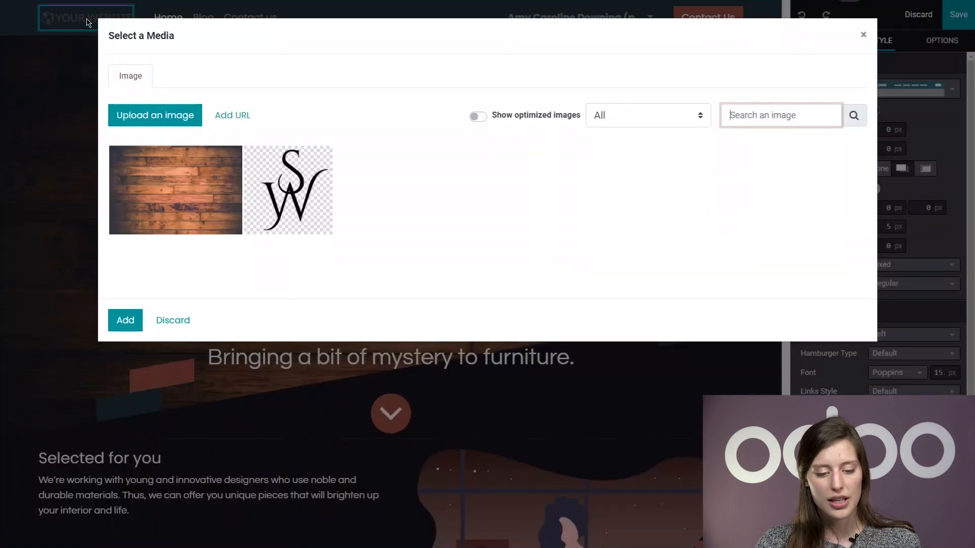
pyautogui.click(278, 203)
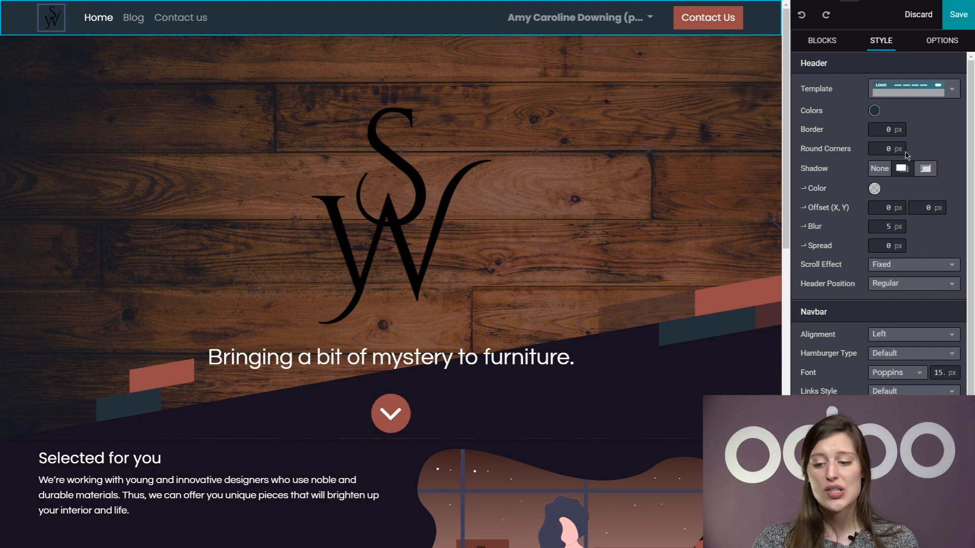
# Browse the available header templates and keep the current one.
pyautogui.click(893, 88)
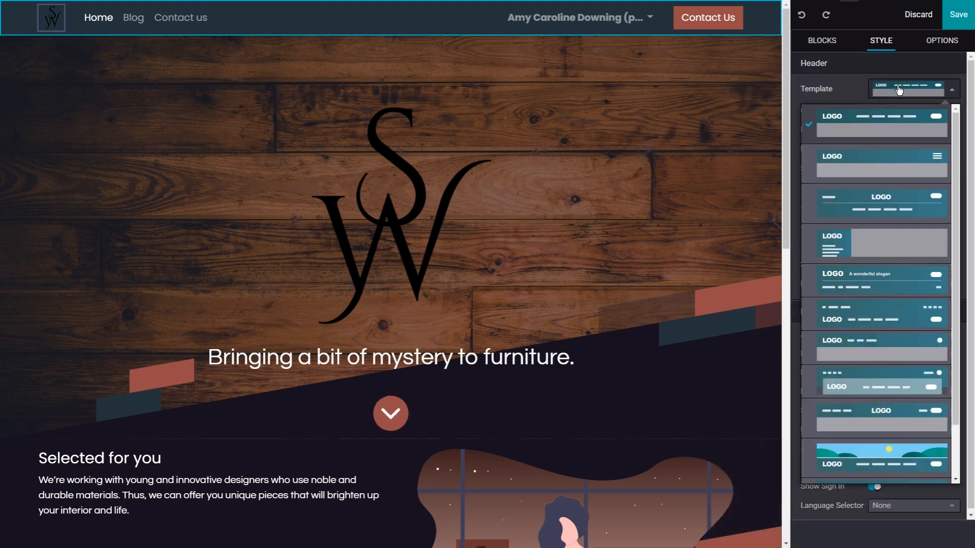
pyautogui.scroll(1, 916, 151)
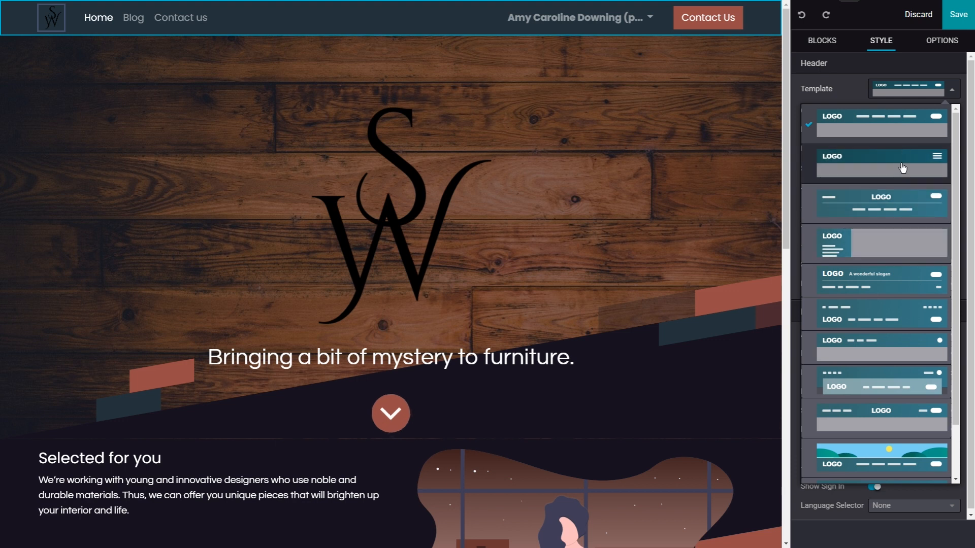
pyautogui.scroll(-2, 892, 380)
pyautogui.scroll(2, 890, 381)
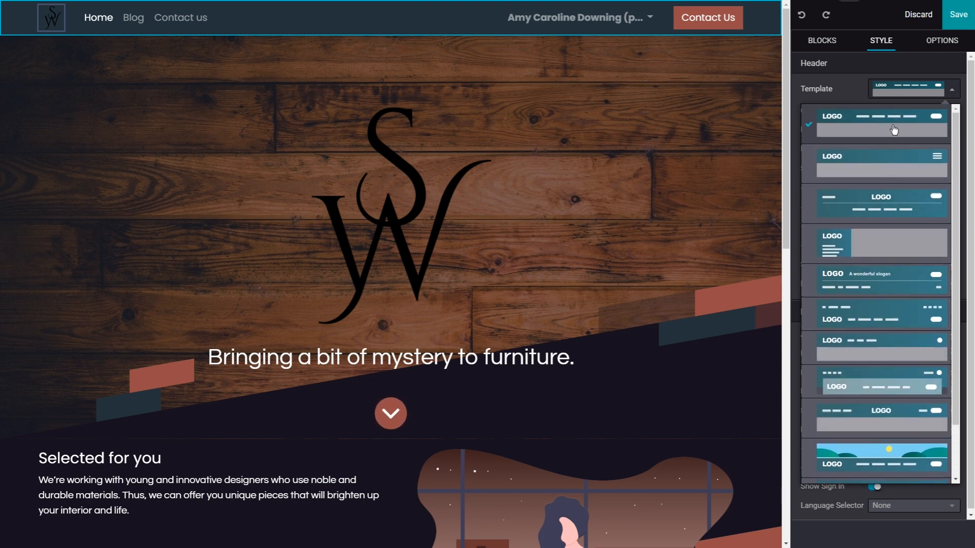
pyautogui.click(905, 86)
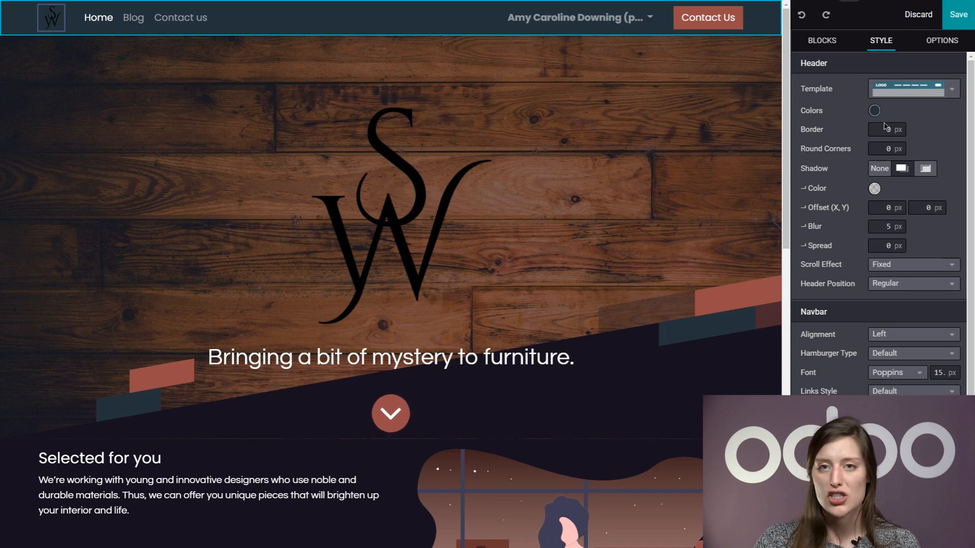
# Review the header's scroll effect choices and the navbar's font choices, keeping Fixed and Poppins.
pyautogui.scroll(-1, 815, 143)
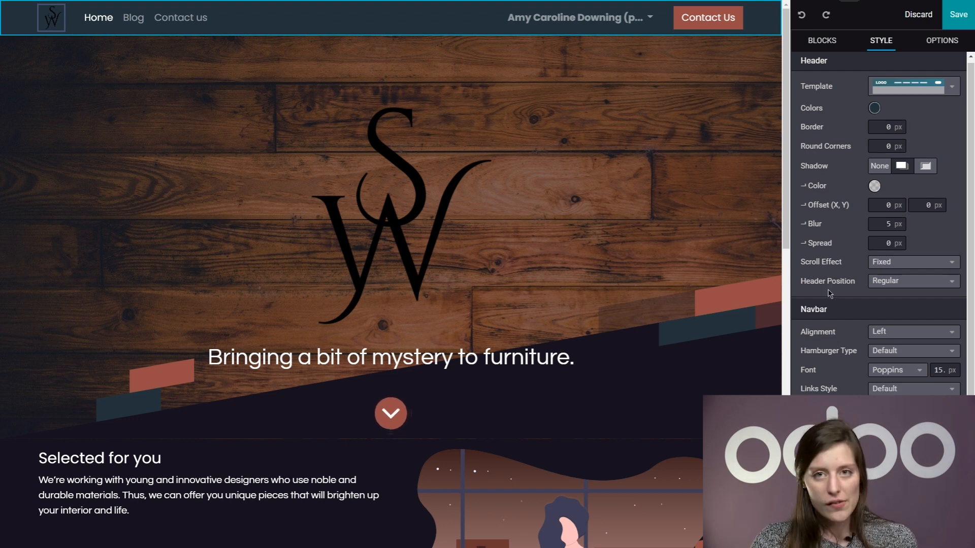
pyautogui.click(923, 264)
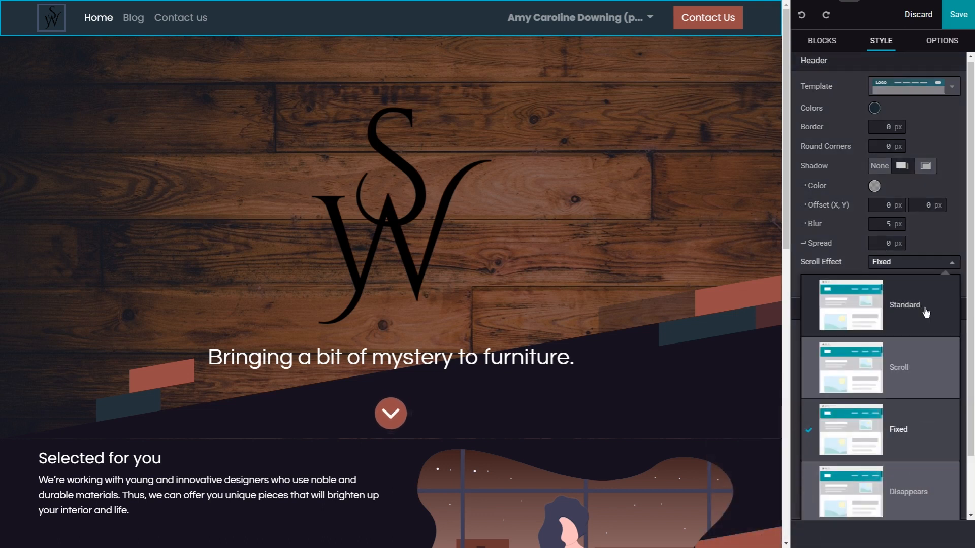
pyautogui.scroll(-2, 927, 317)
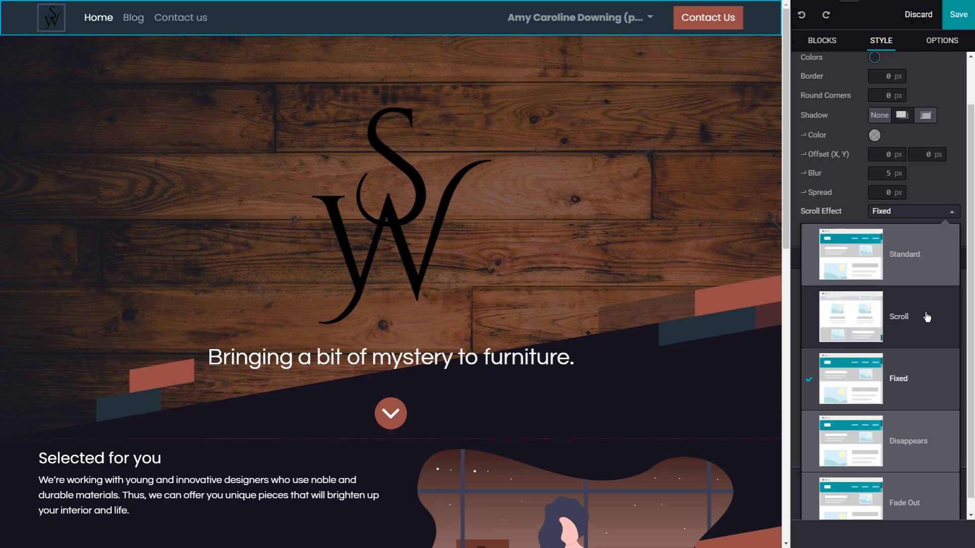
pyautogui.scroll(-1, 927, 317)
pyautogui.scroll(-1, 926, 317)
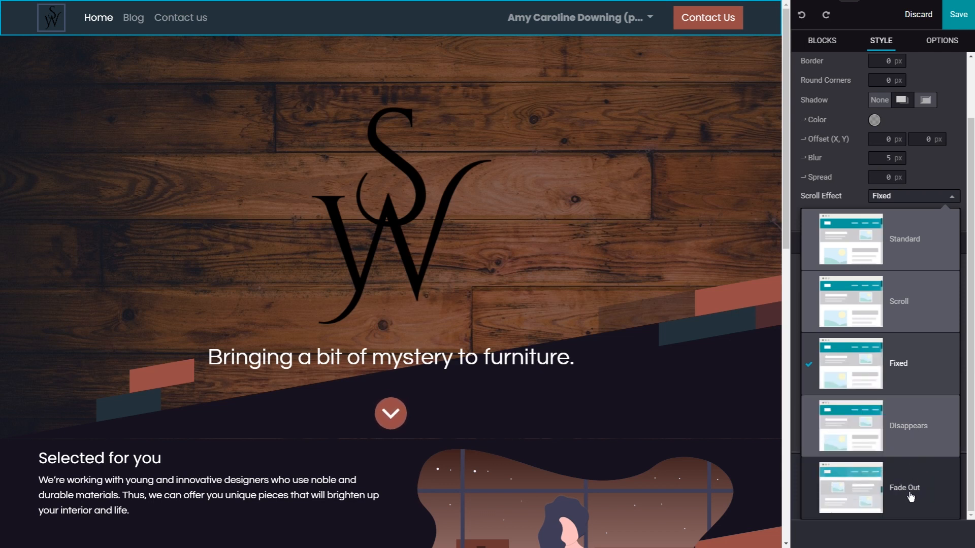
pyautogui.click(911, 198)
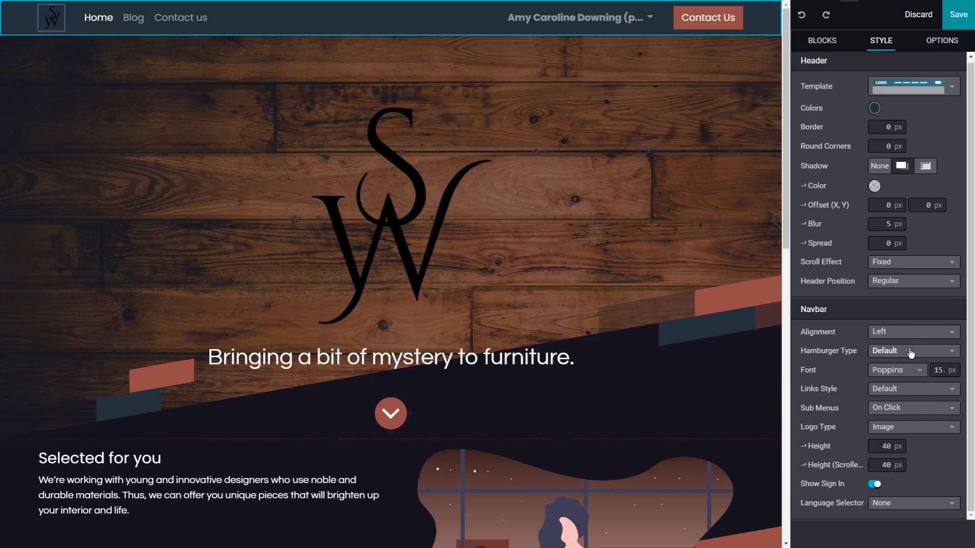
pyautogui.click(907, 376)
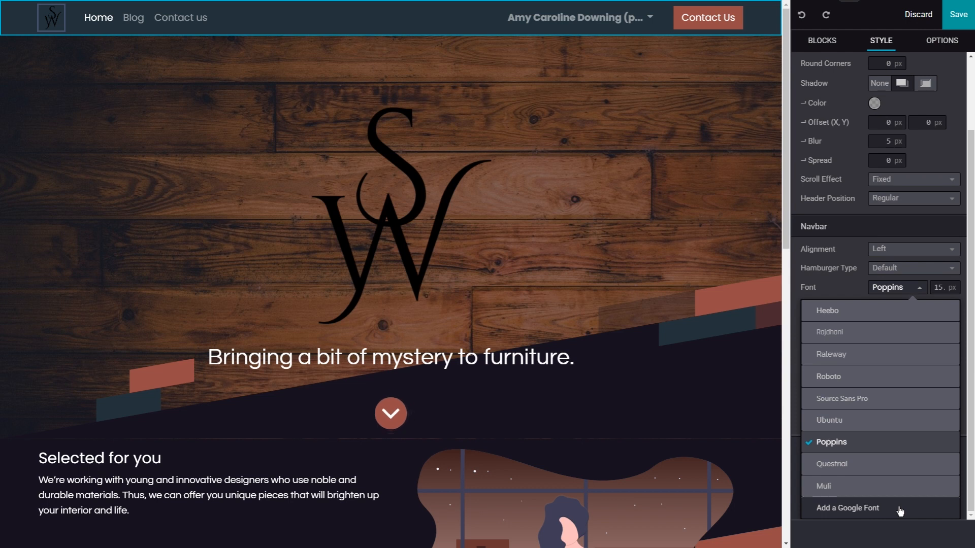
pyautogui.click(838, 290)
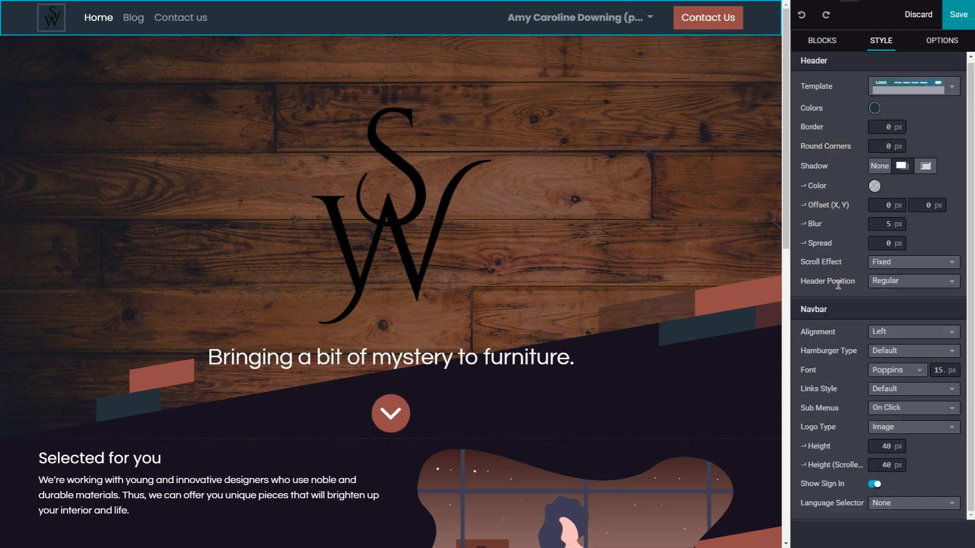